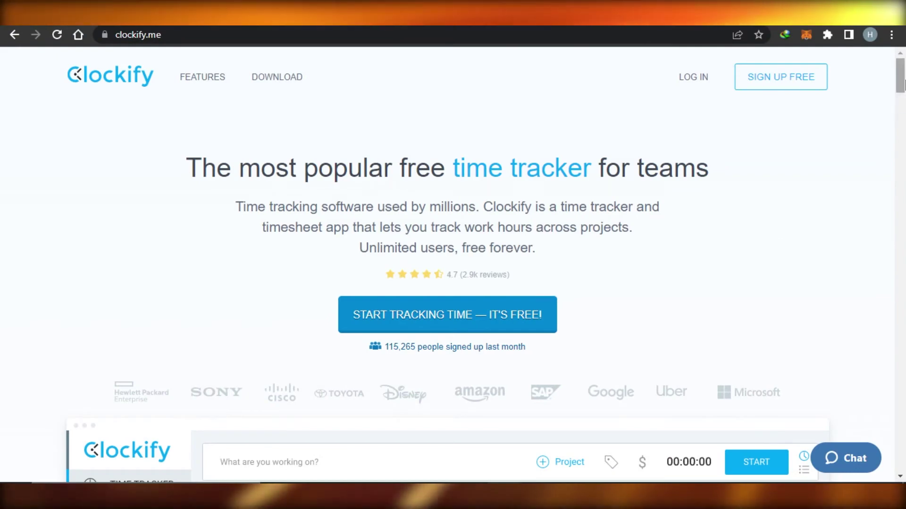
Scroll through the Clockify landing page to review its features
drag(904, 85, 904, 138)
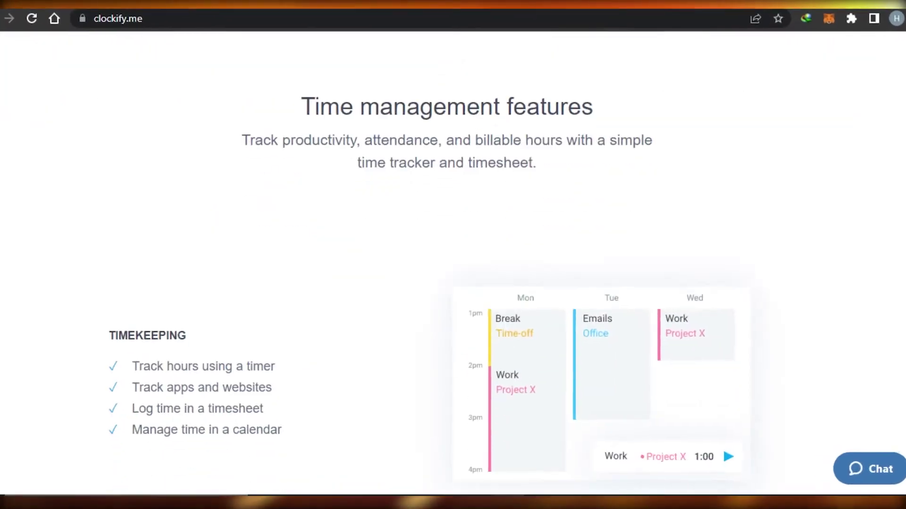
scroll(431, 257, down, 7)
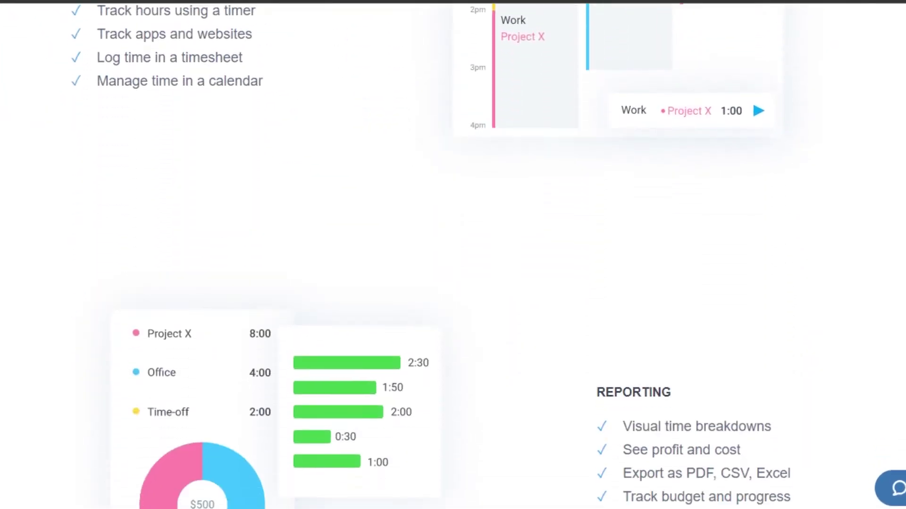
scroll(431, 257, down, 15)
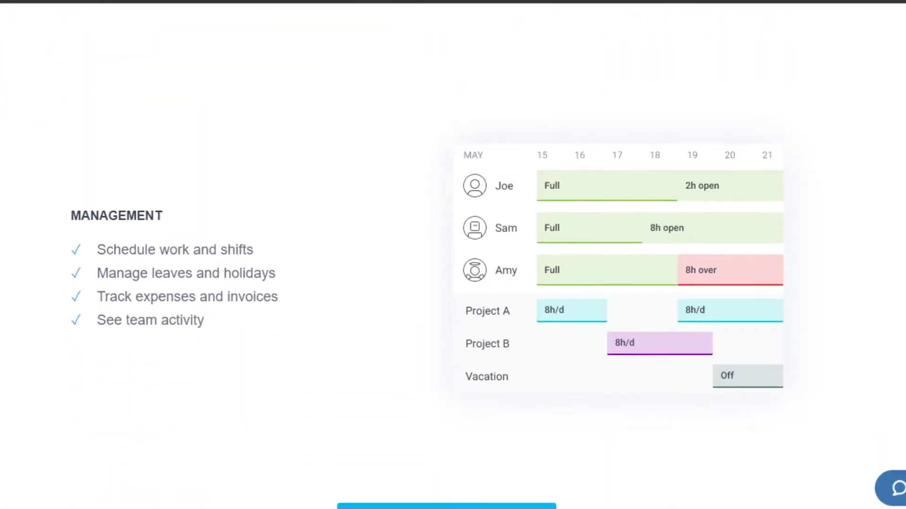
scroll(430, 257, down, 15)
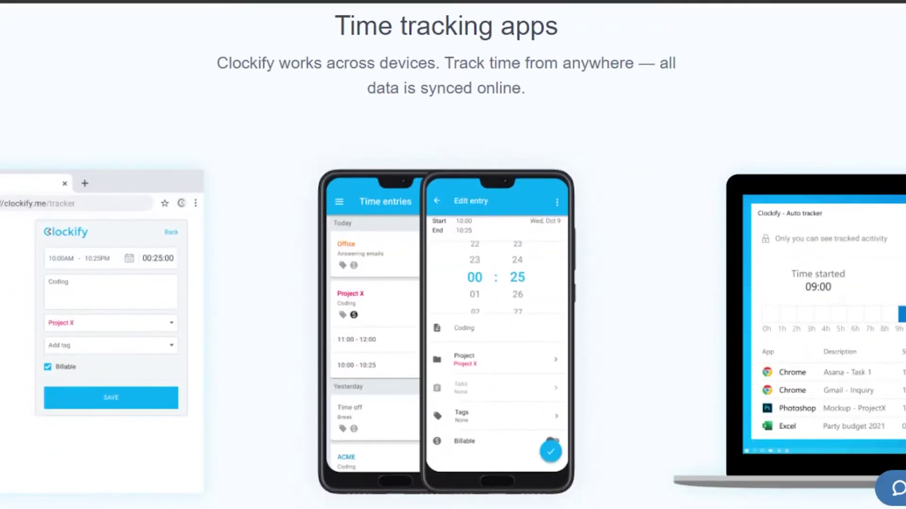
scroll(431, 256, down, 15)
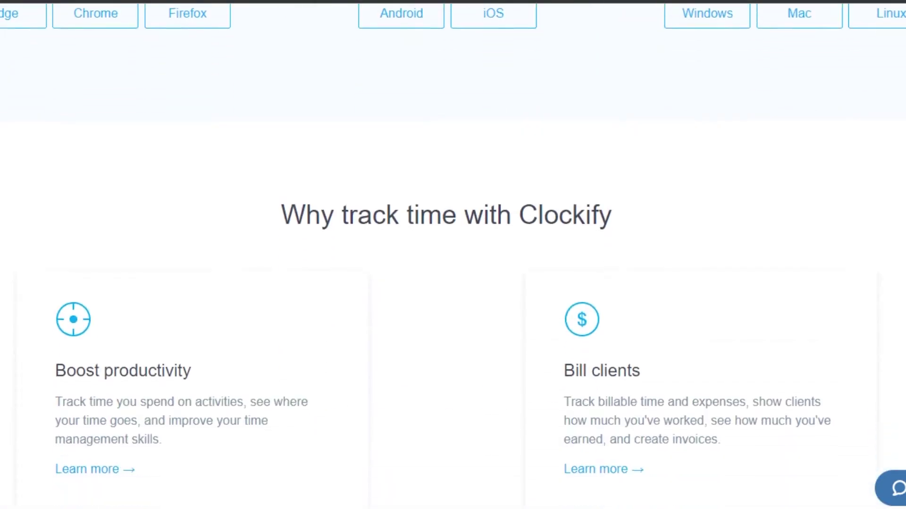
scroll(453, 255, down, 3)
scroll(453, 255, up, 12)
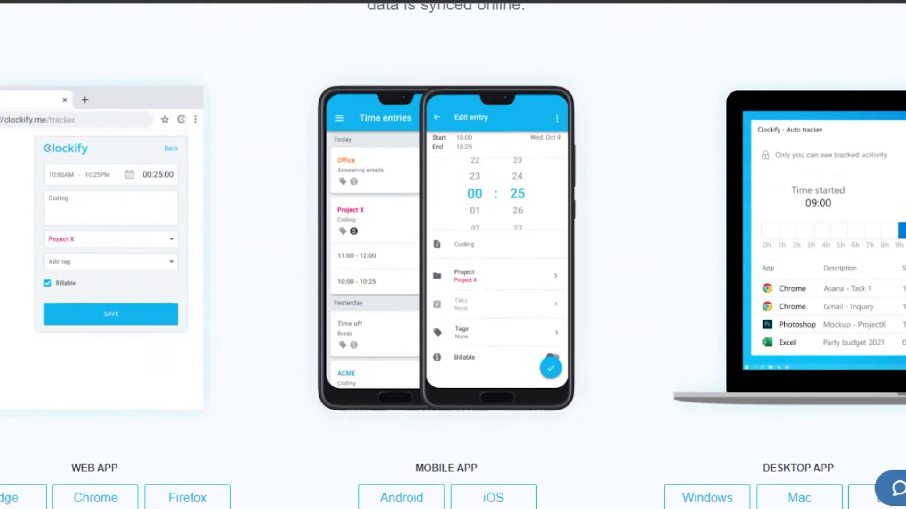
scroll(453, 255, up, 8)
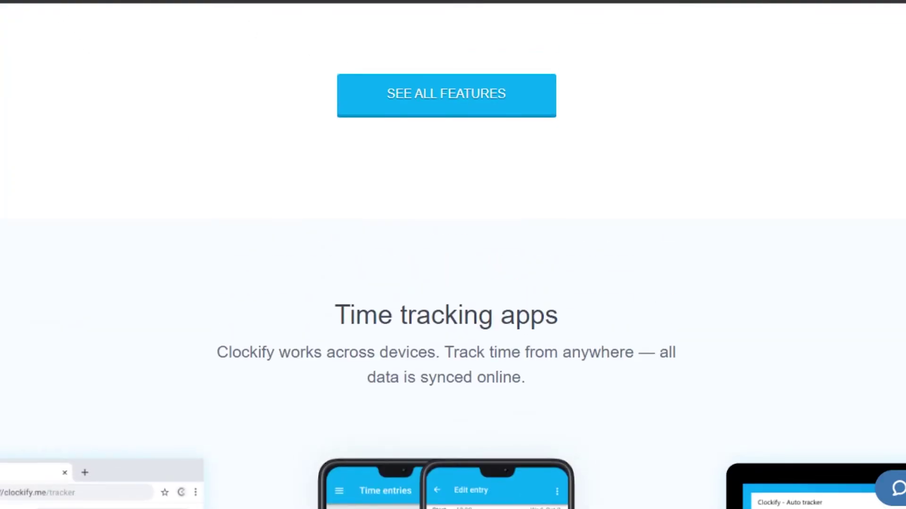
scroll(452, 255, up, 20)
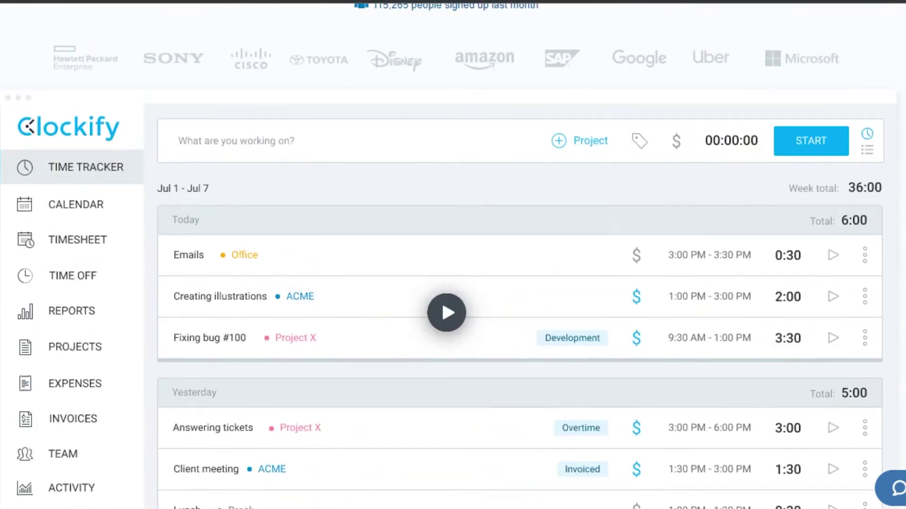
scroll(453, 255, up, 7)
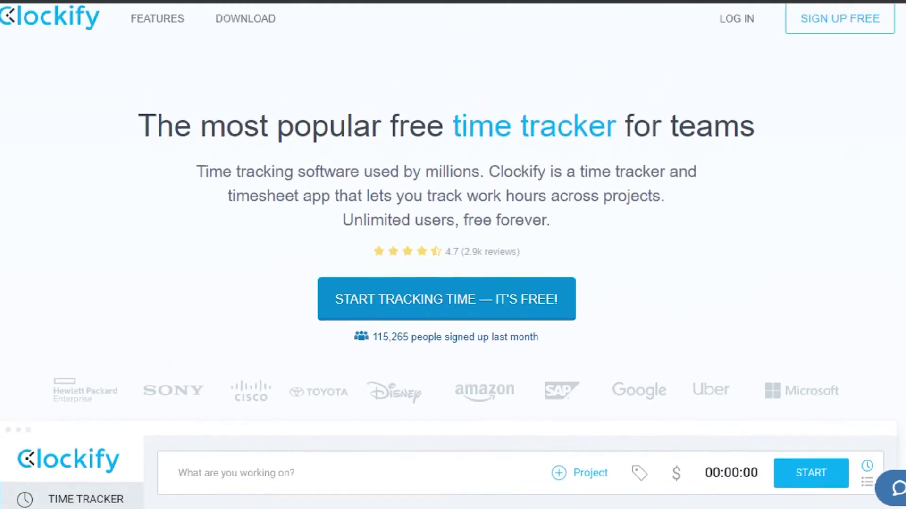
scroll(452, 255, down, 2)
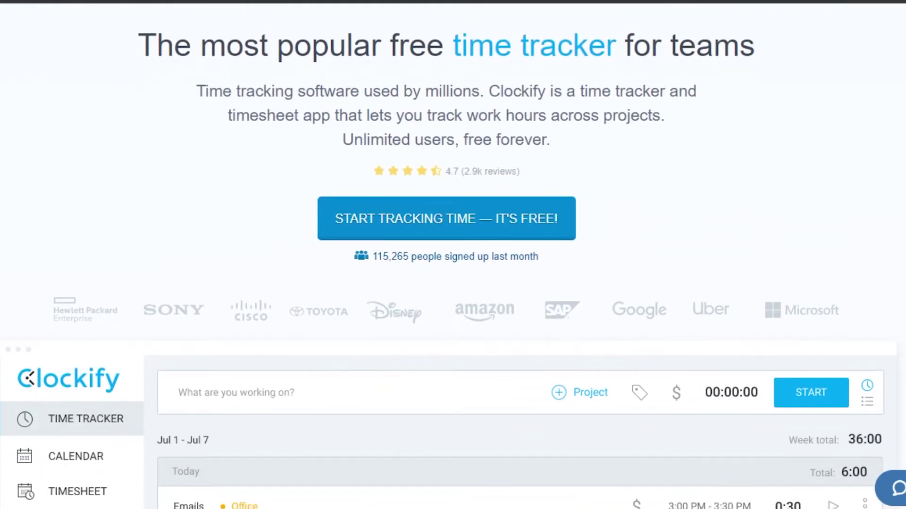
scroll(453, 255, down, 15)
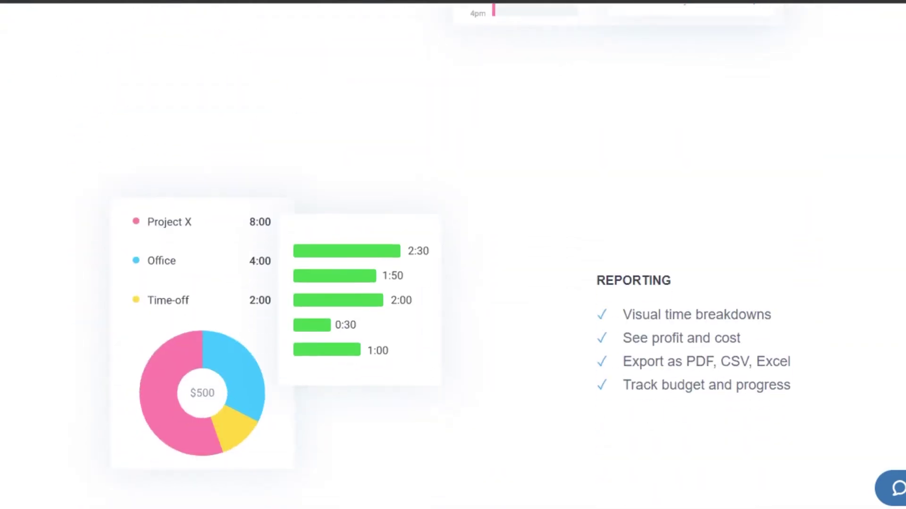
scroll(453, 255, down, 15)
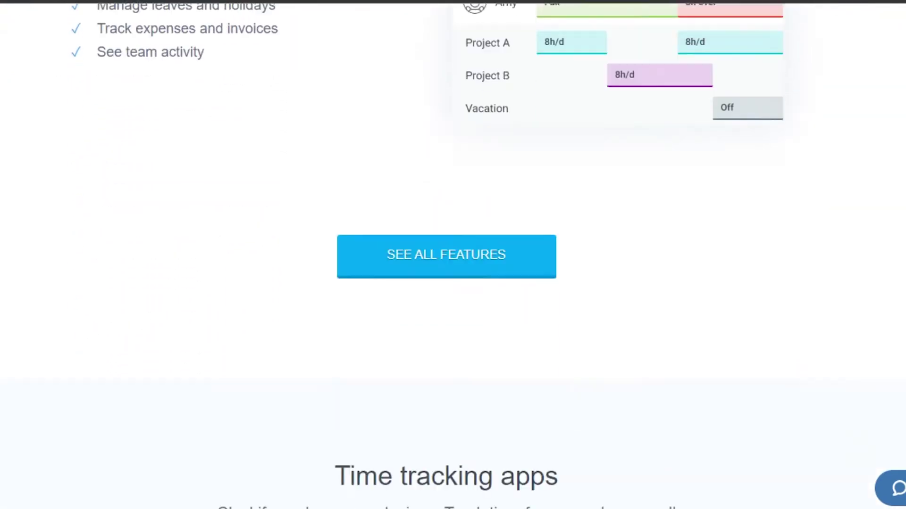
scroll(453, 256, down, 15)
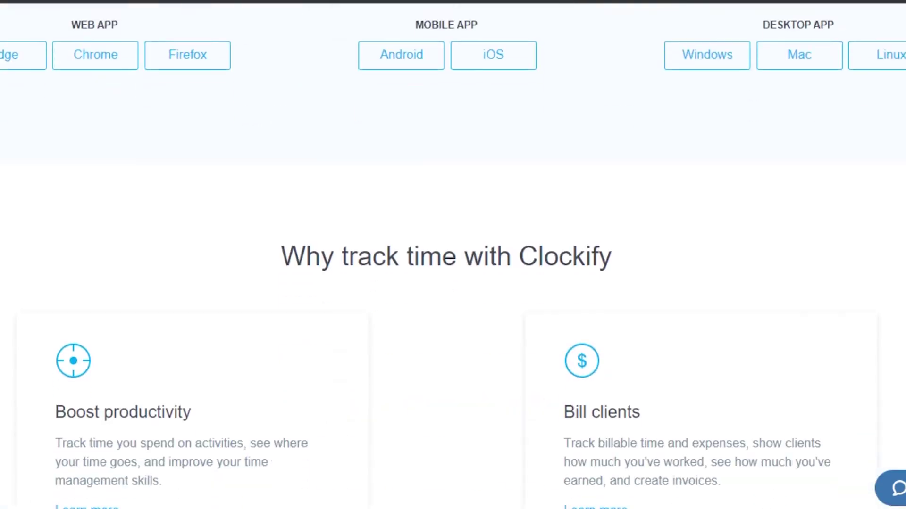
scroll(454, 255, down, 15)
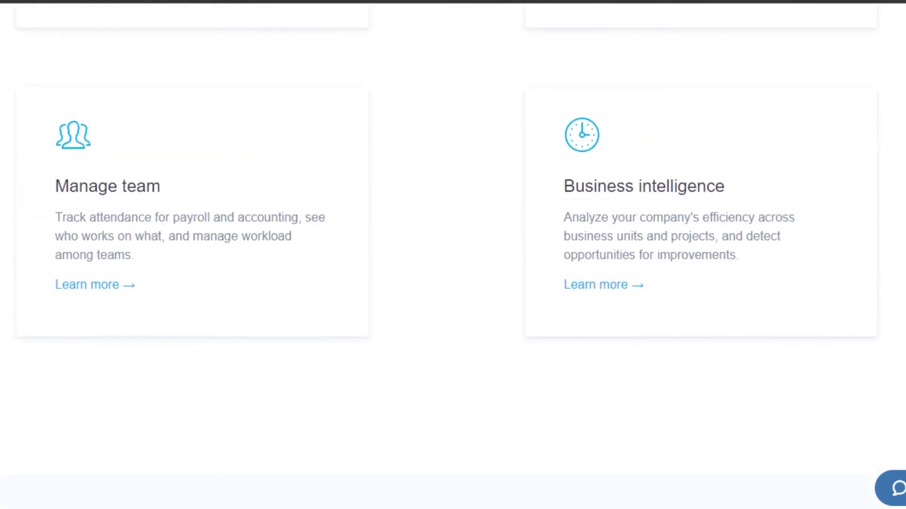
scroll(452, 255, down, 5)
scroll(454, 254, down, 7)
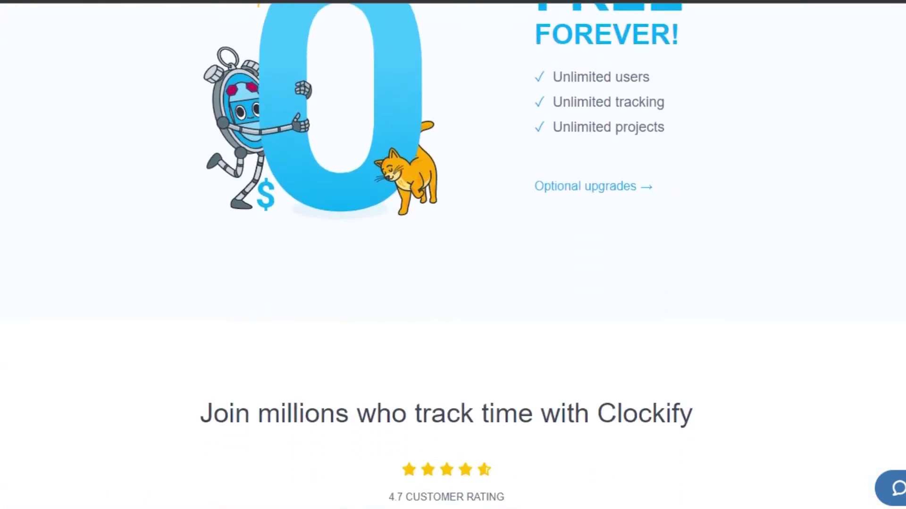
scroll(453, 254, up, 12)
scroll(453, 254, up, 6)
scroll(453, 255, down, 16)
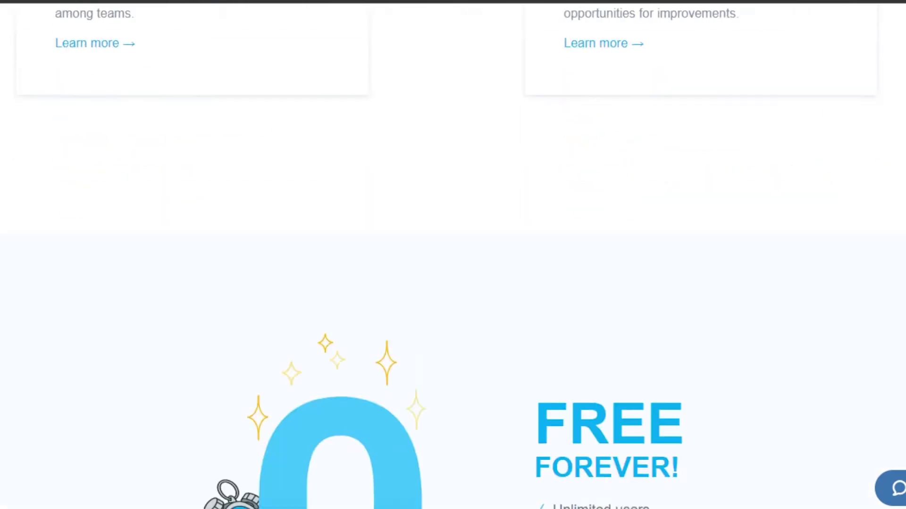
scroll(452, 255, up, 2)
scroll(453, 255, up, 2)
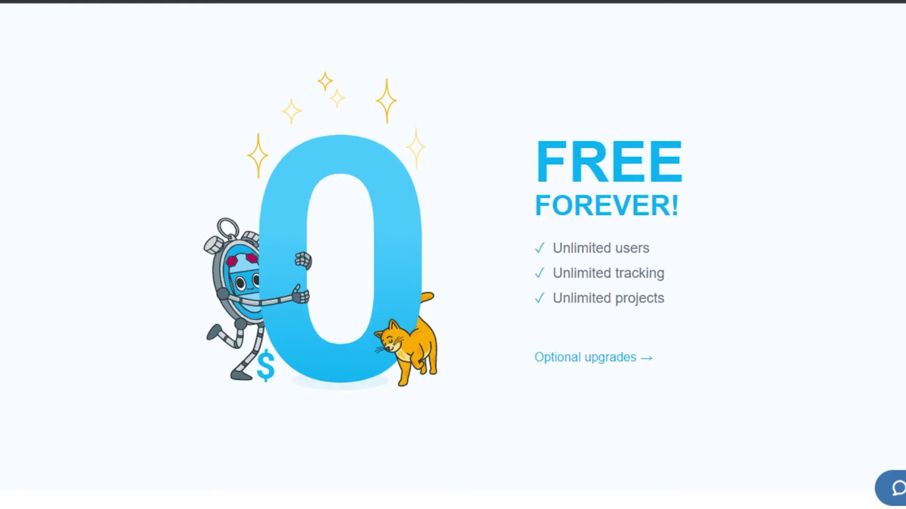
Sign up for a free Clockify account with a Google account
scroll(453, 255, down, 15)
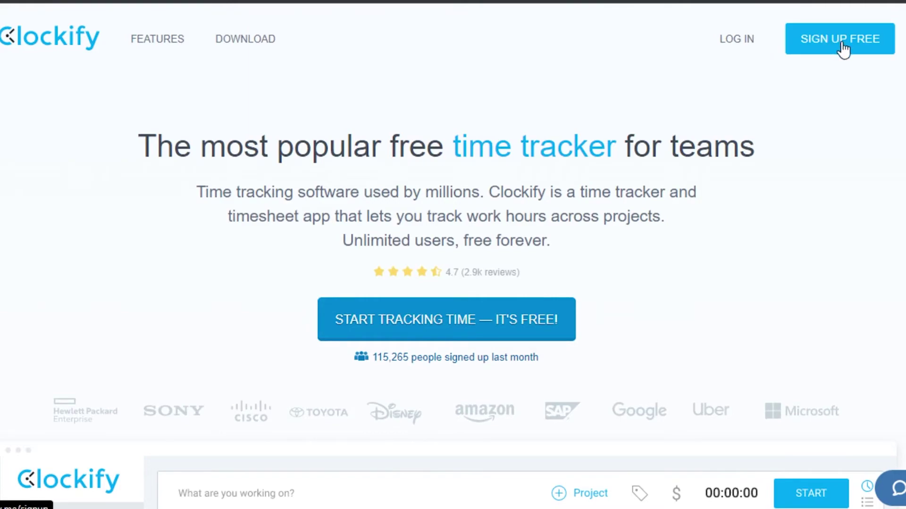
click(842, 43)
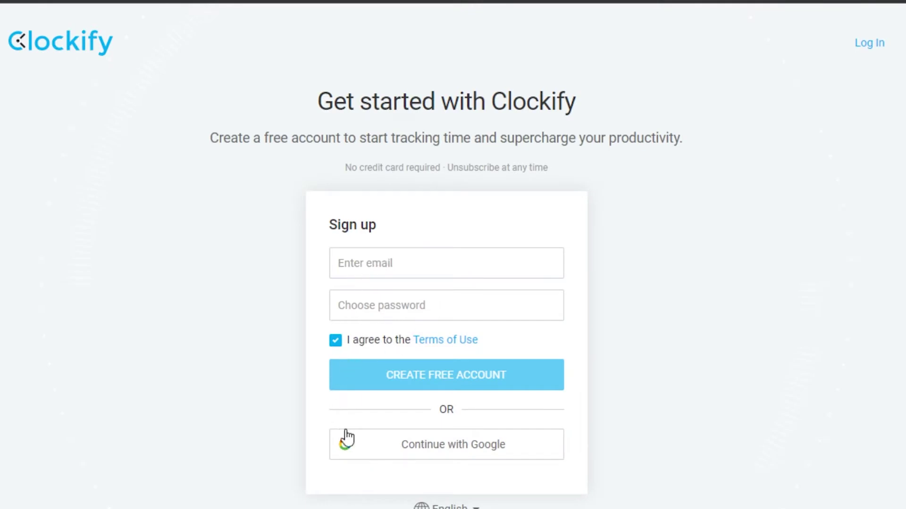
click(411, 445)
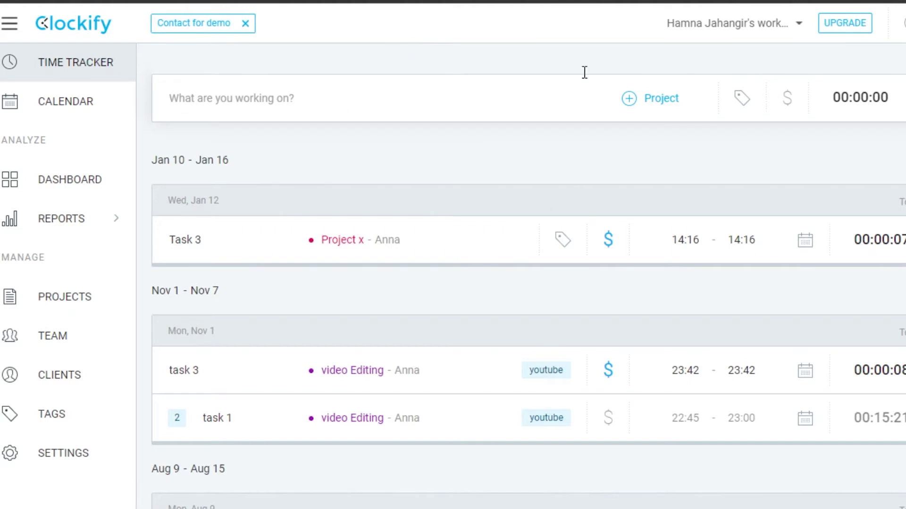
scroll(519, 283, down, 2)
scroll(519, 283, up, 2)
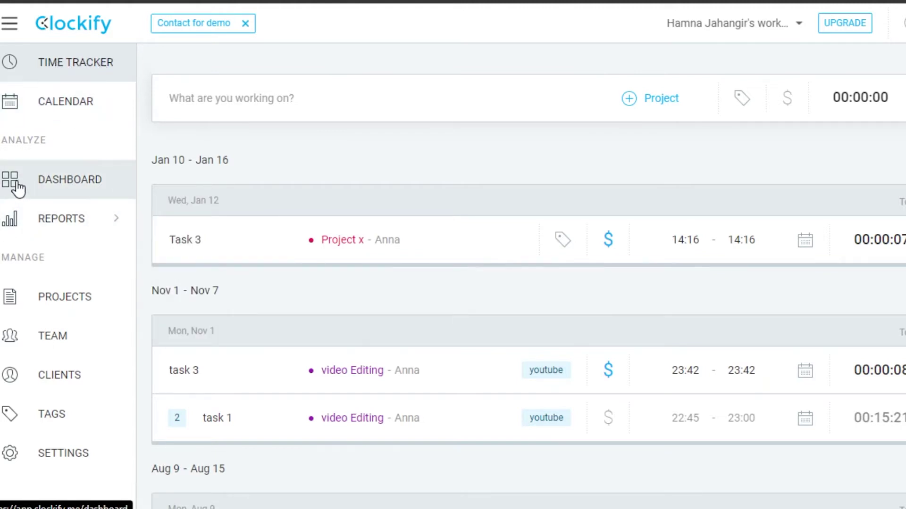
mouse_move(30, 229)
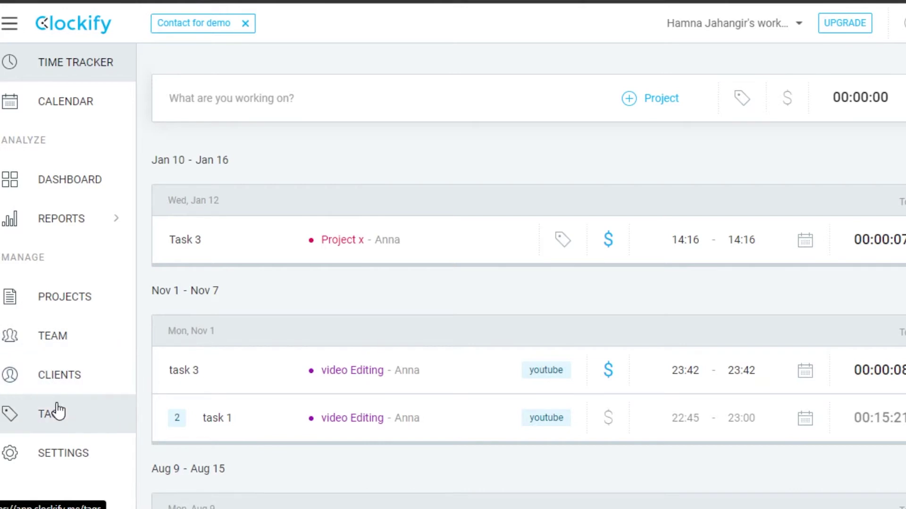
click(42, 452)
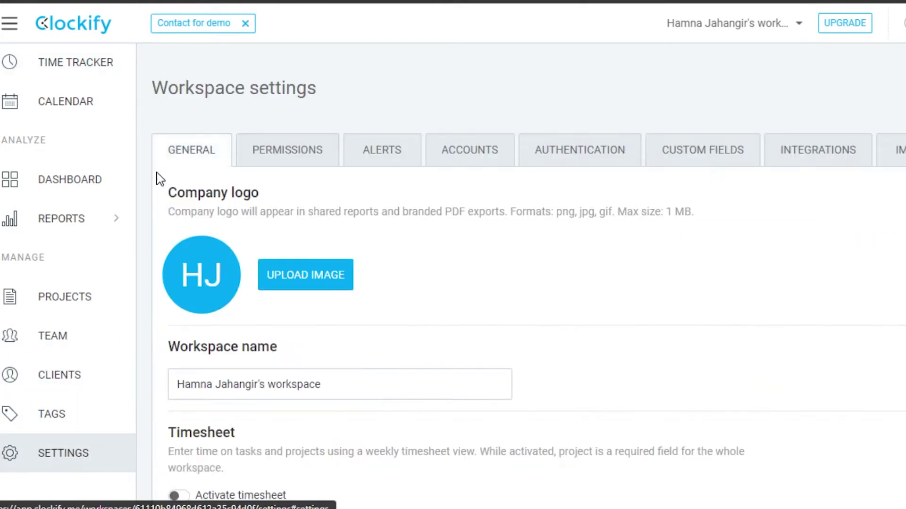
click(84, 71)
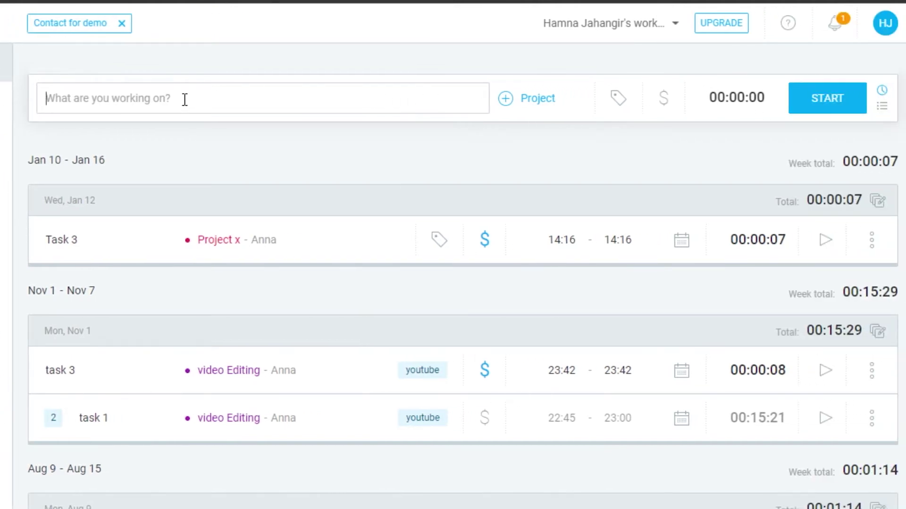
Enter 'Marketing task' as the timer description and bring up the project list
text(Marketing task)
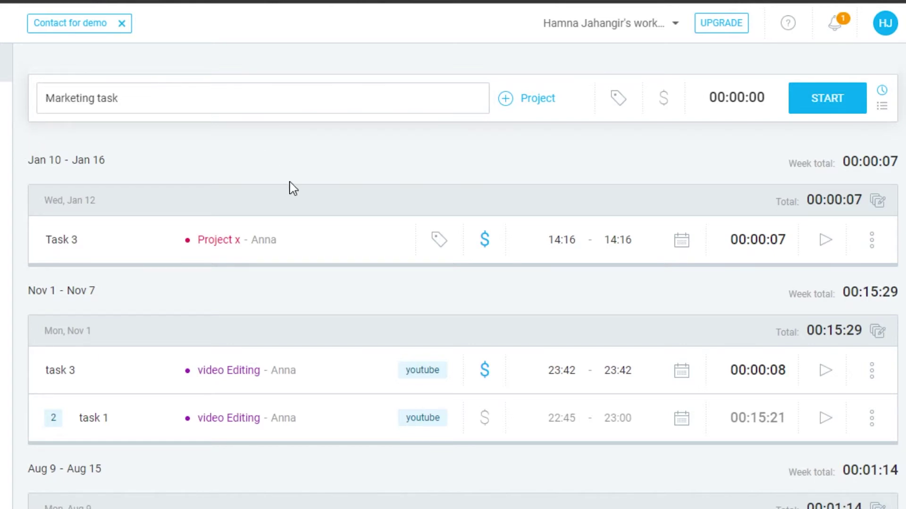
click(509, 108)
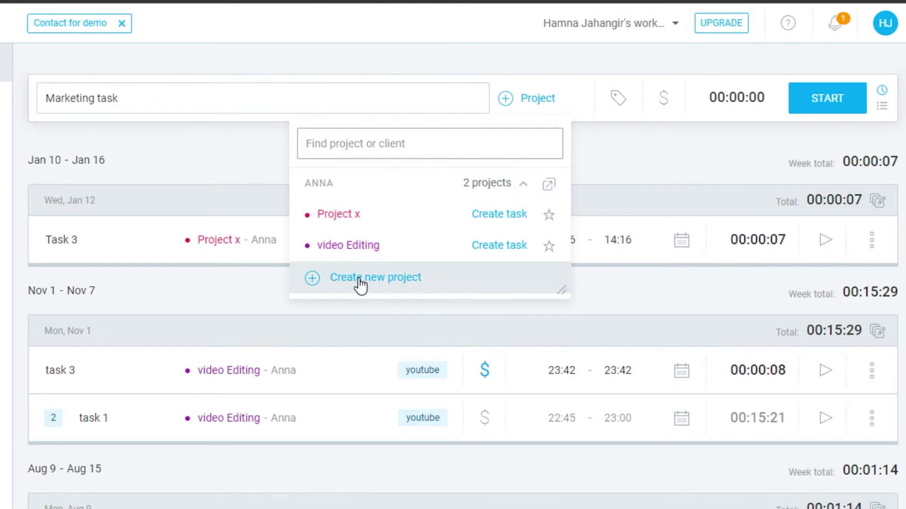
Start a new project named 'Project Z' with a pink colour
click(390, 277)
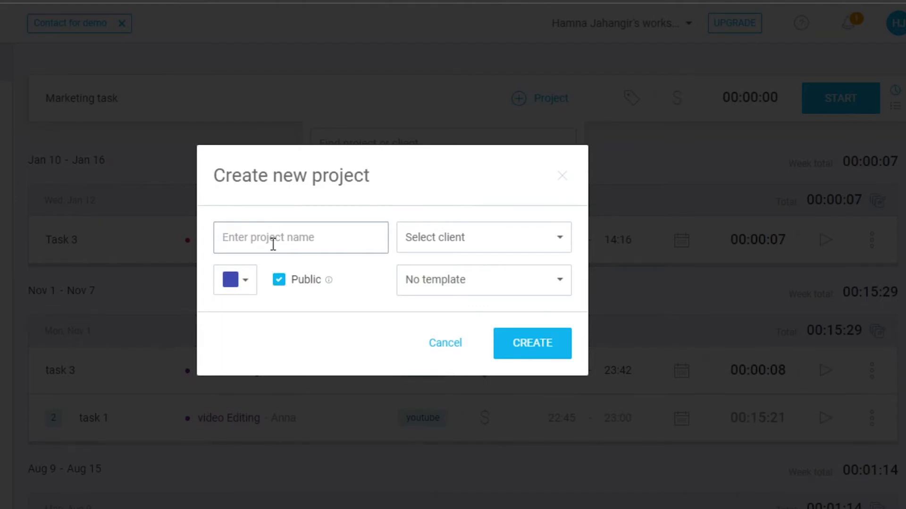
text(Project Z)
click(239, 283)
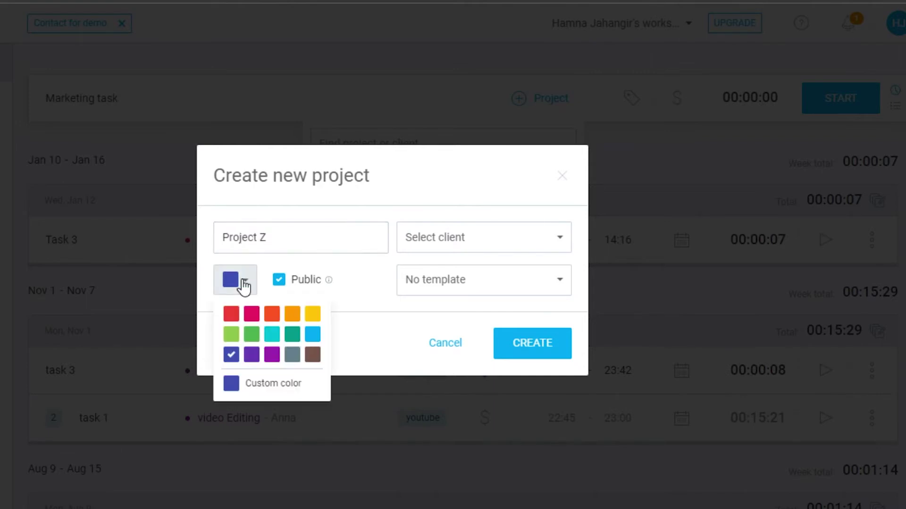
click(253, 315)
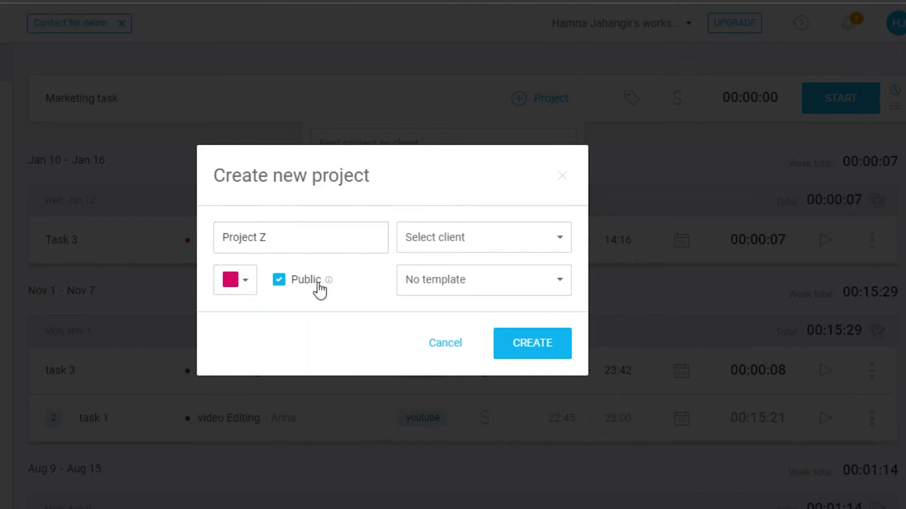
Add new client Alex to Project Z and create the project for the entry
click(484, 243)
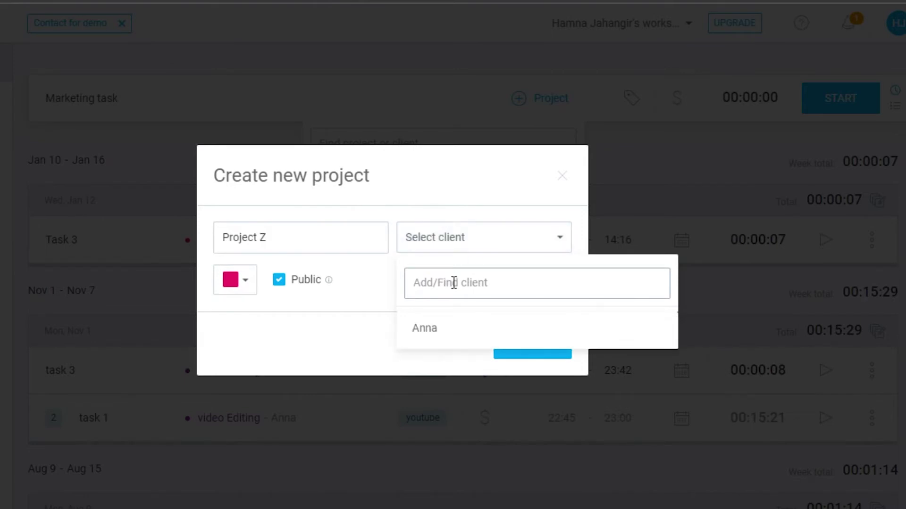
text(Alex)
key(ctrl+Return)
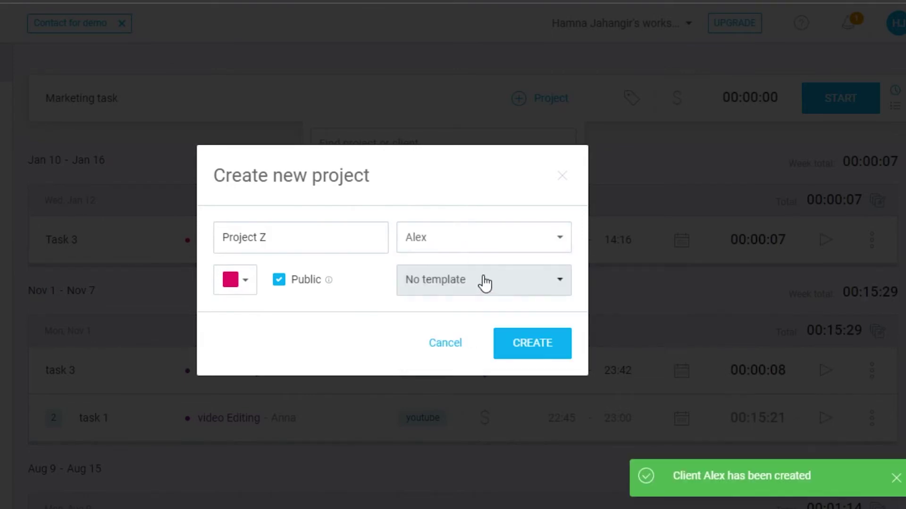
click(484, 283)
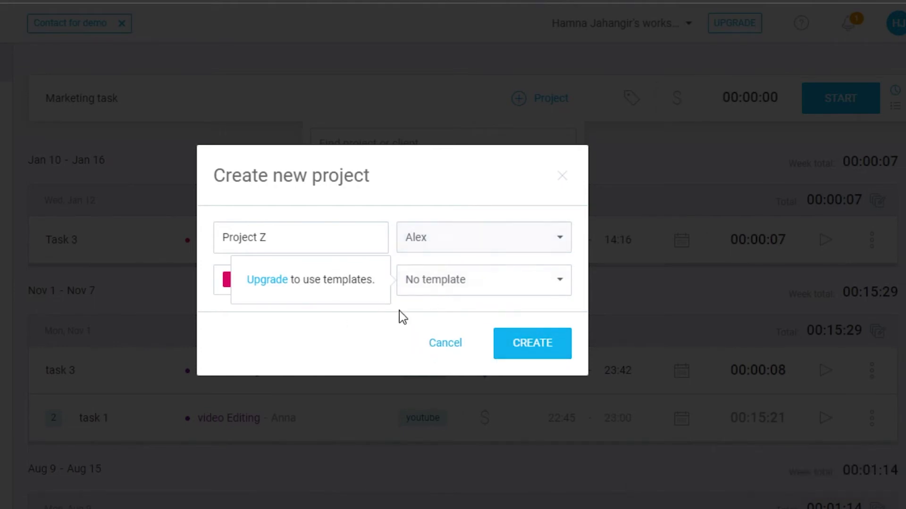
click(562, 335)
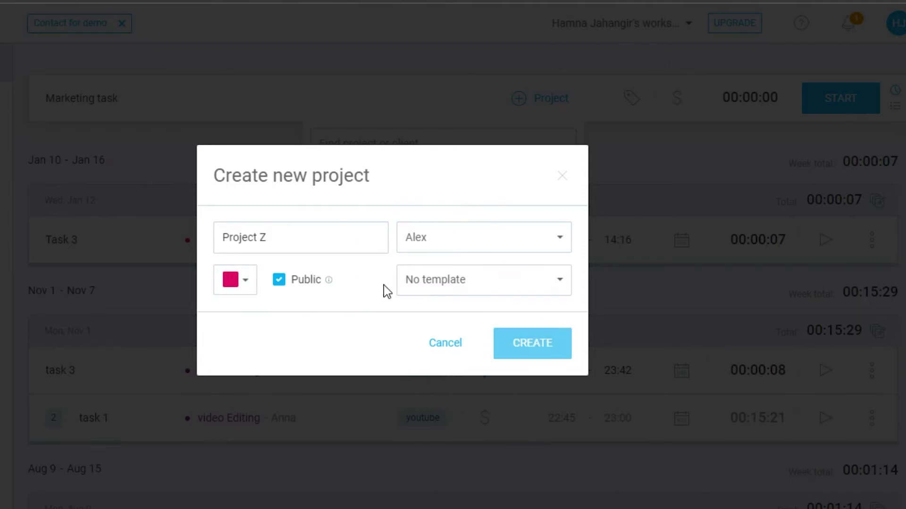
click(538, 339)
click(510, 107)
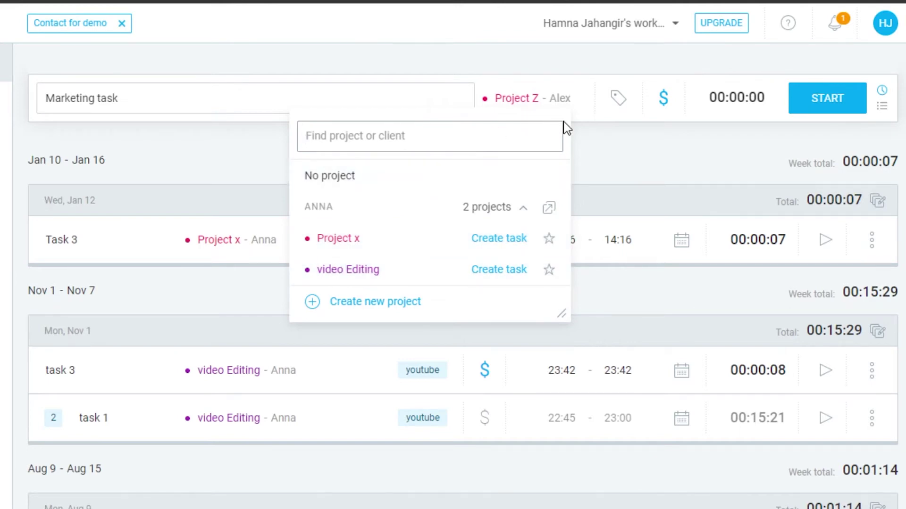
Close the project dropdown, keeping Project Z on the Marketing task entry
click(599, 146)
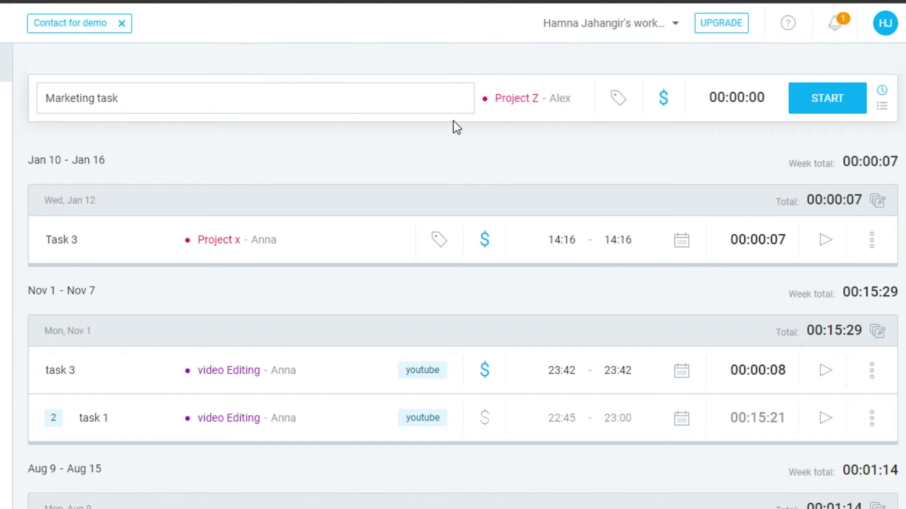
Tag the entry with youtube and a newly created 'New' tag, and make it non-billable
click(620, 100)
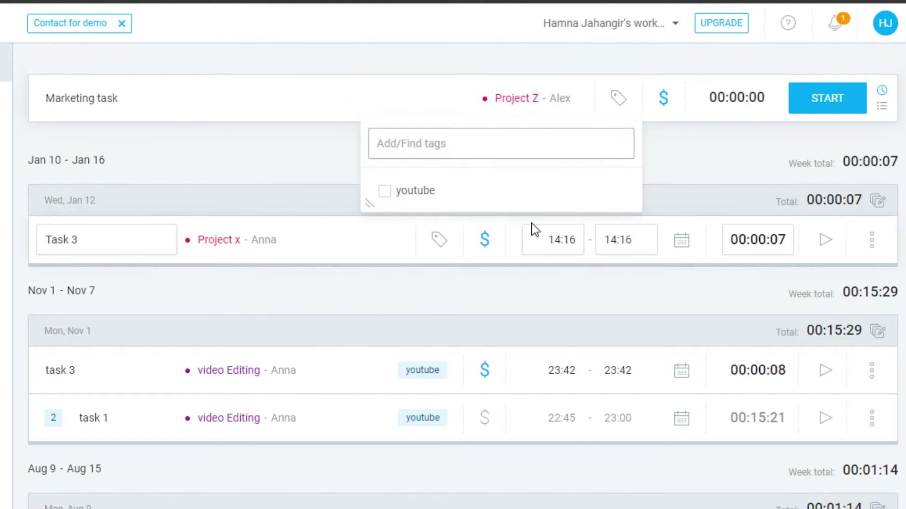
click(387, 191)
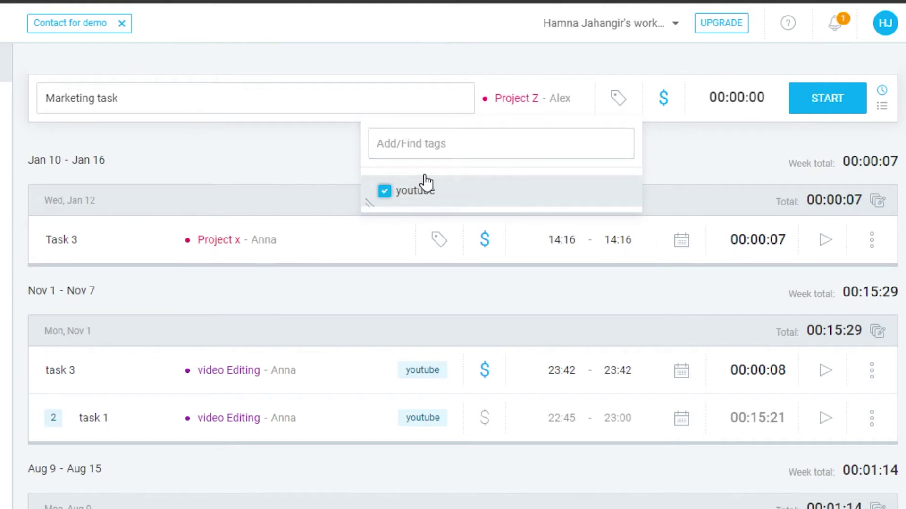
click(438, 152)
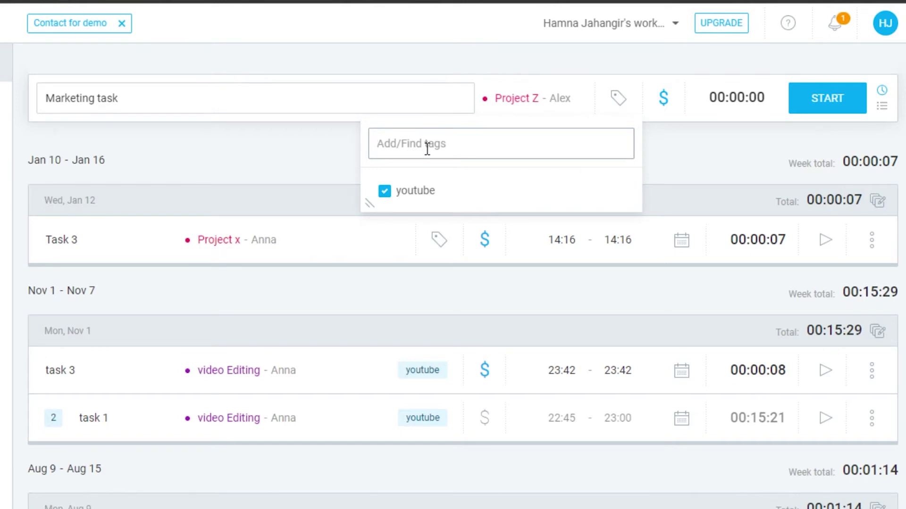
text(New)
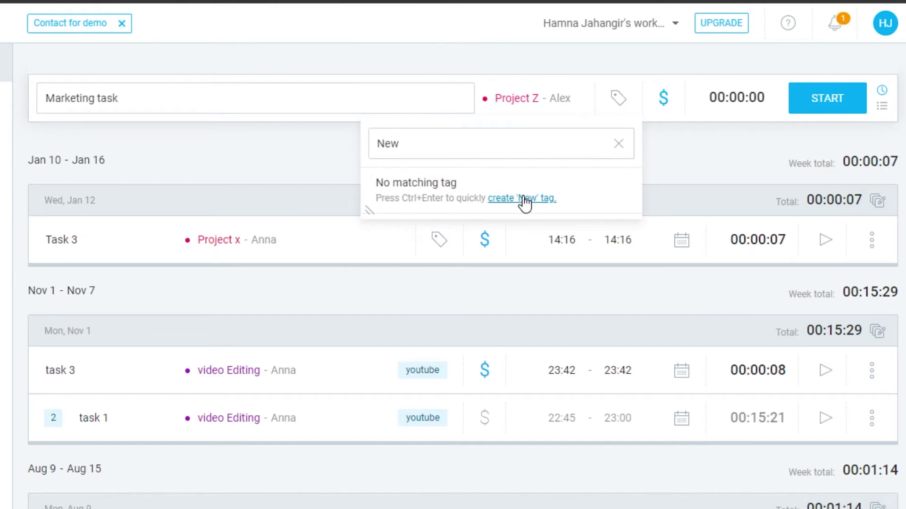
click(524, 198)
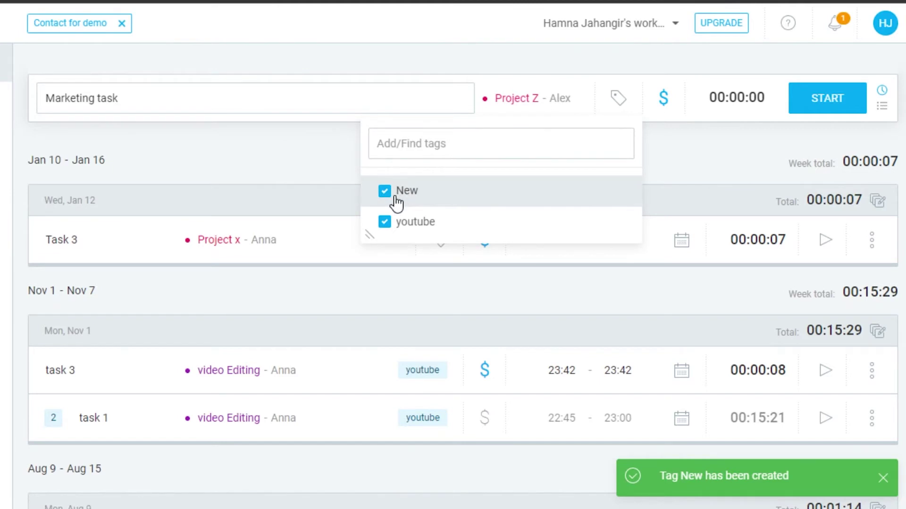
click(705, 139)
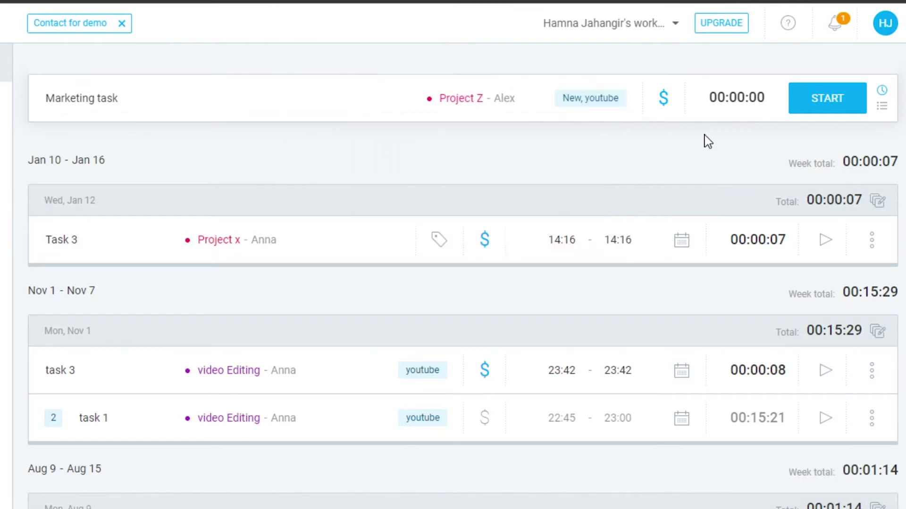
click(664, 100)
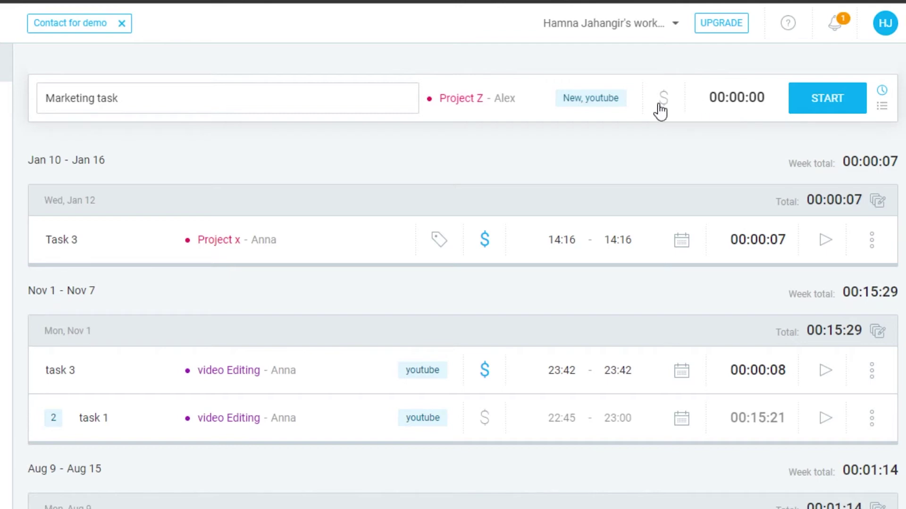
Set the Marketing task back to billable and time it for 11 seconds
click(663, 109)
click(666, 112)
click(667, 112)
click(821, 101)
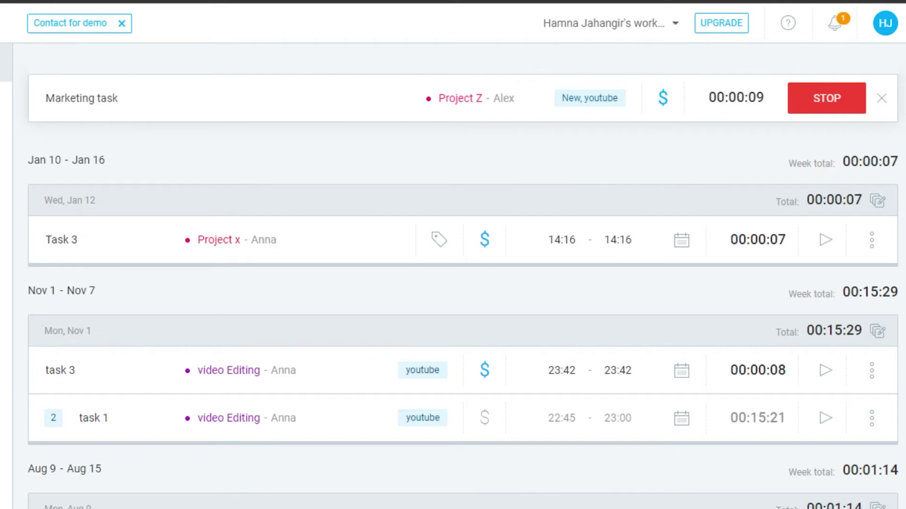
scroll(463, 311, down, 2)
scroll(461, 311, up, 2)
click(826, 108)
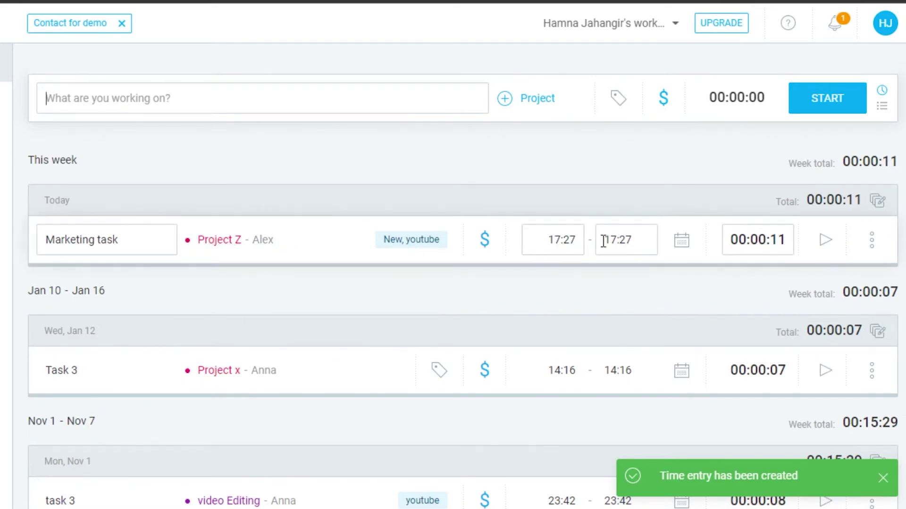
Resume the Marketing task timer briefly and stop it again, leaving the date unchanged
click(682, 241)
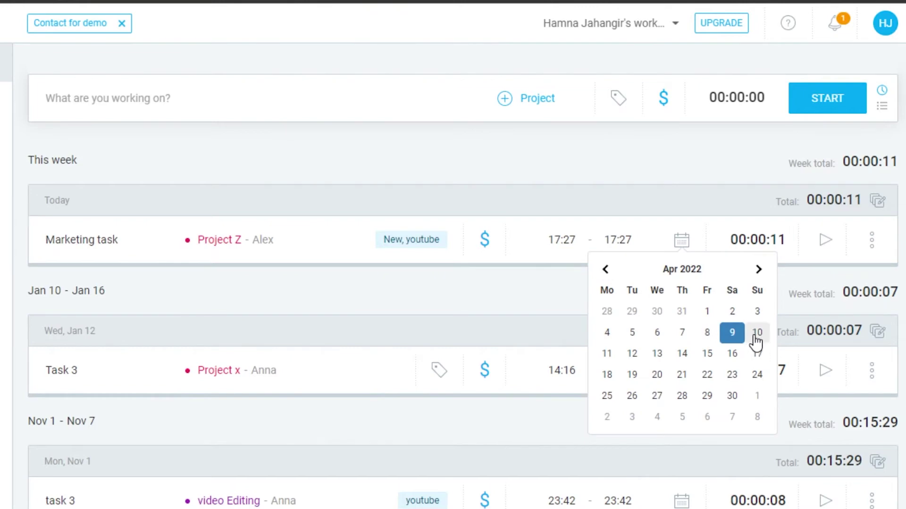
click(756, 333)
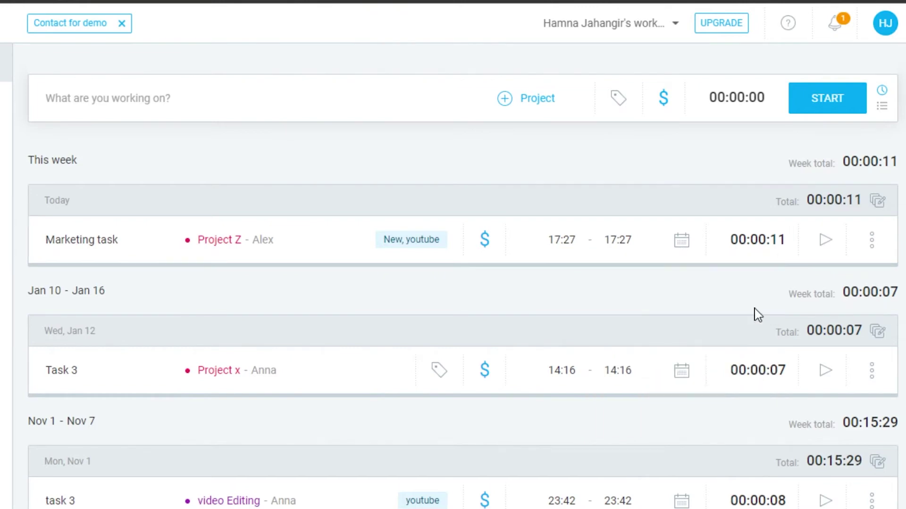
click(825, 241)
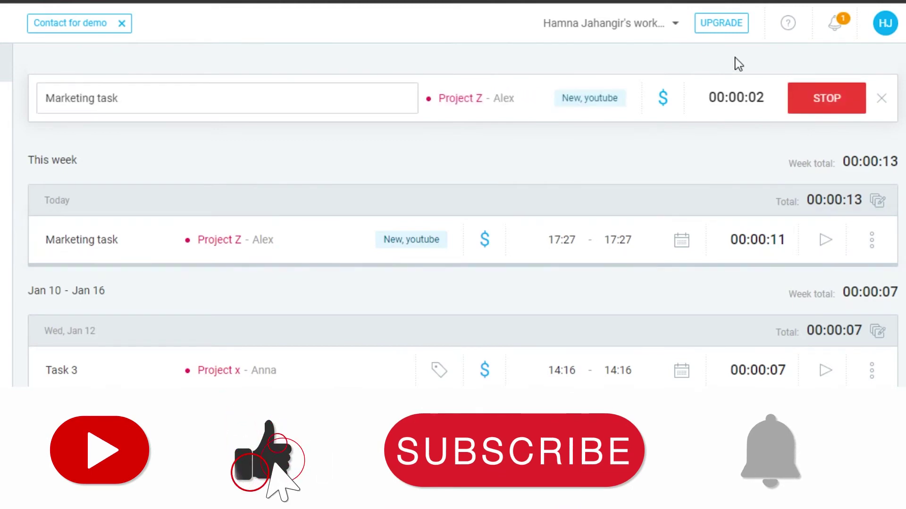
click(829, 99)
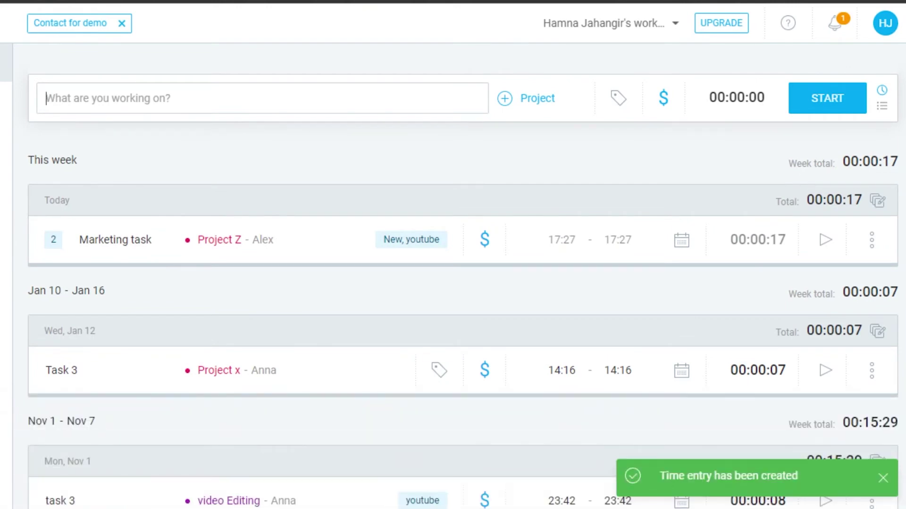
scroll(297, 251, down, 4)
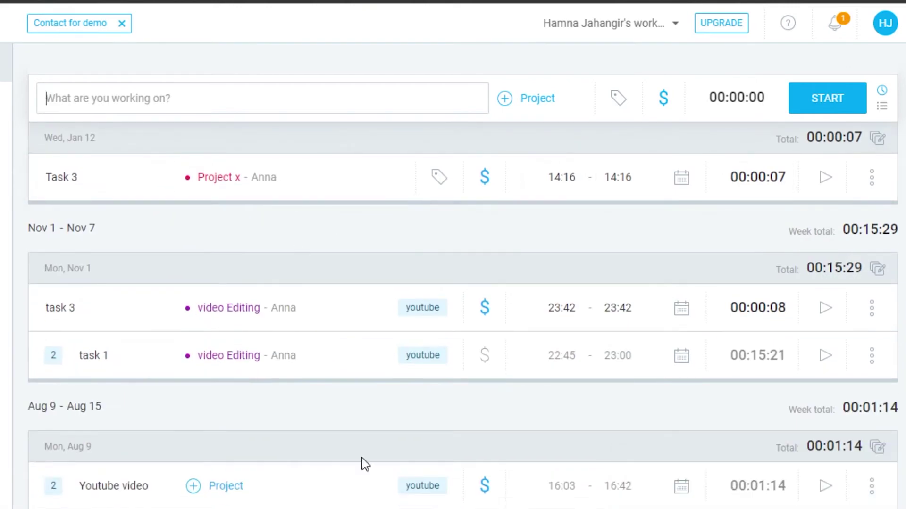
Switch to the Calendar week view and review the 'This week' date ranges
click(367, 105)
click(25, 116)
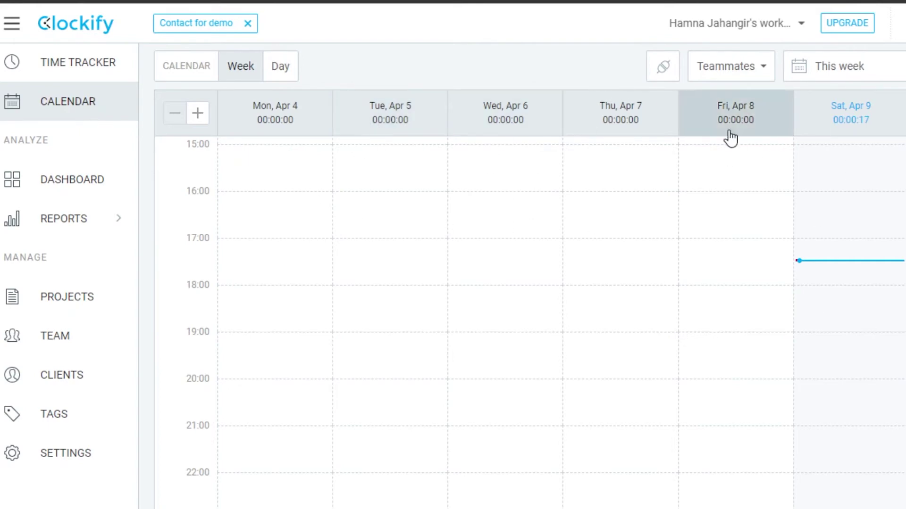
click(840, 66)
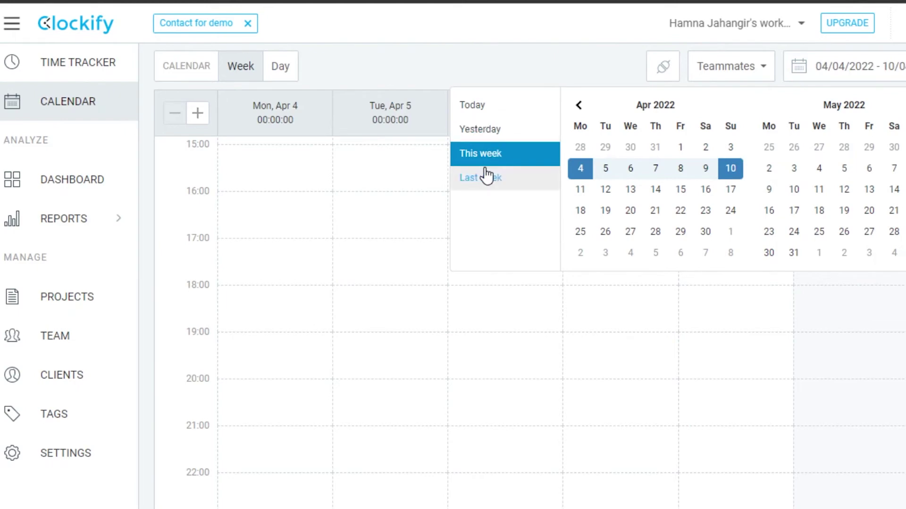
key(Escape)
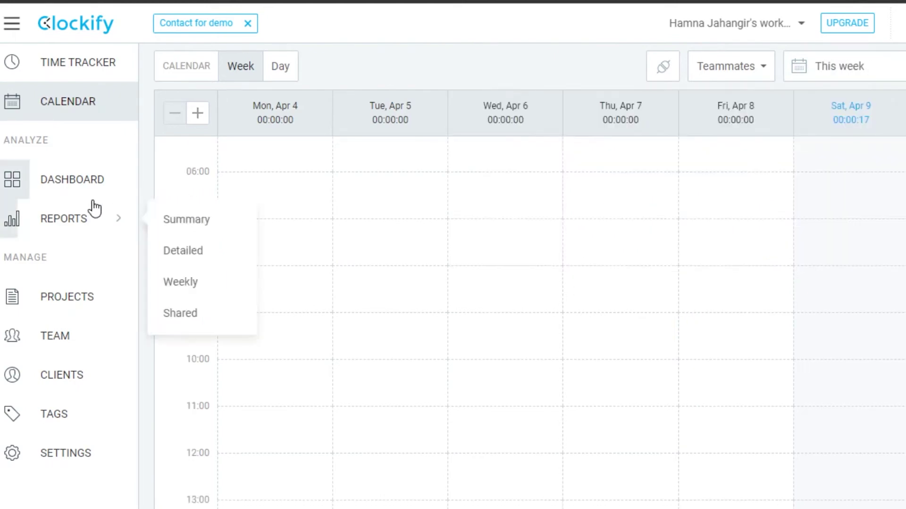
View the Dashboard's weekly charts and Team activities showing 00:00:17 on Project Z
click(85, 178)
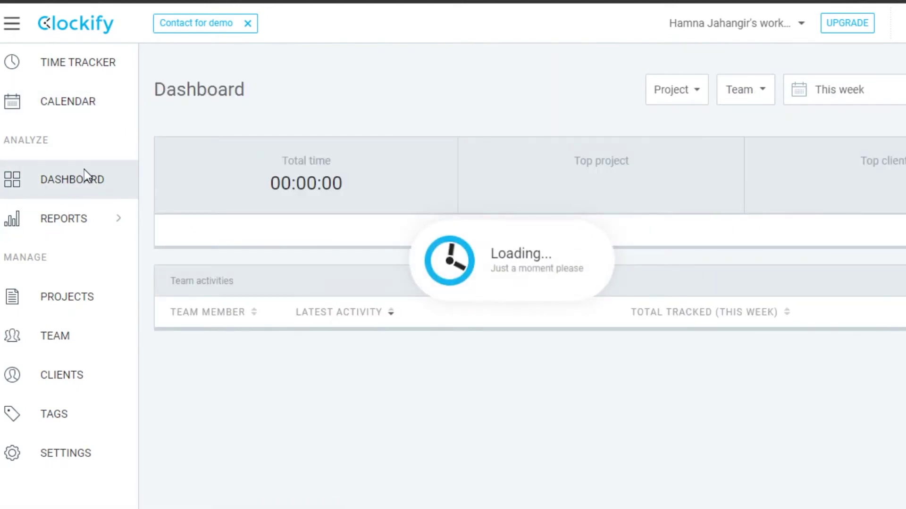
scroll(529, 283, down, 5)
scroll(529, 283, up, 3)
scroll(529, 276, up, 2)
scroll(529, 276, down, 7)
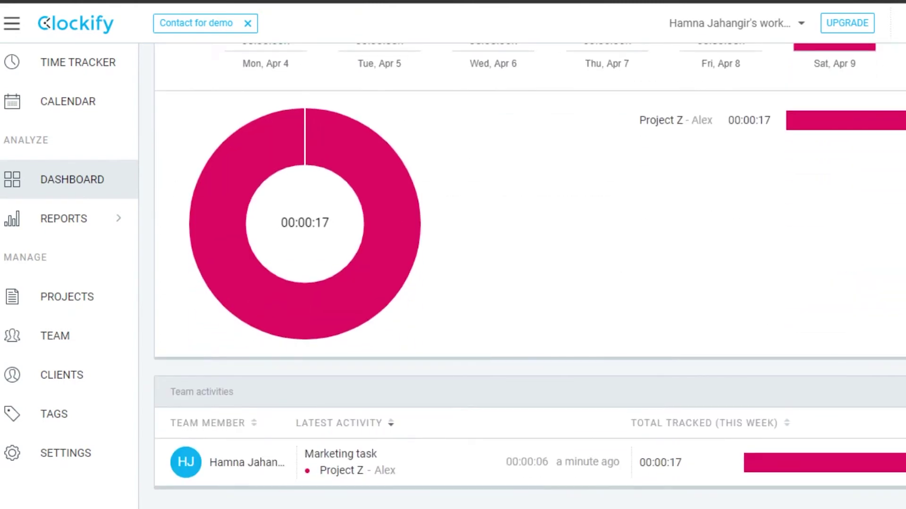
scroll(529, 276, up, 8)
scroll(529, 276, down, 2)
scroll(528, 276, up, 2)
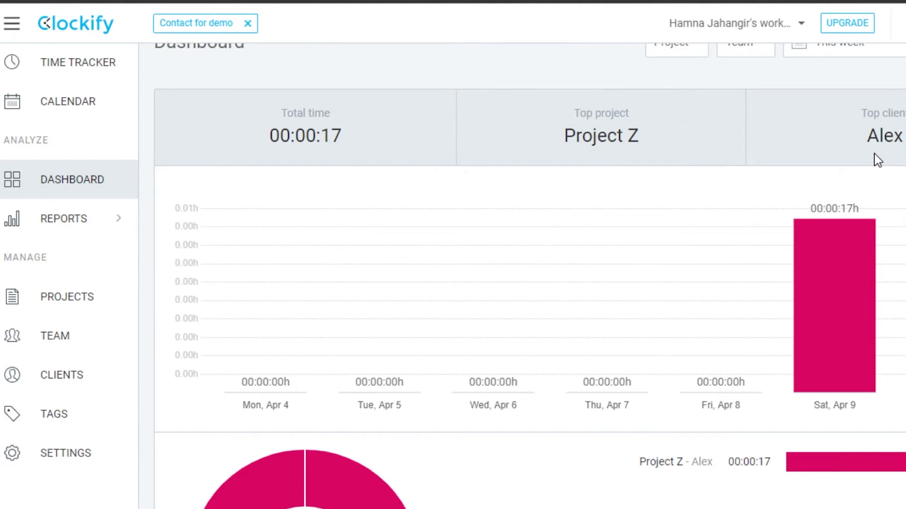
mouse_move(835, 228)
scroll(877, 299, down, 3)
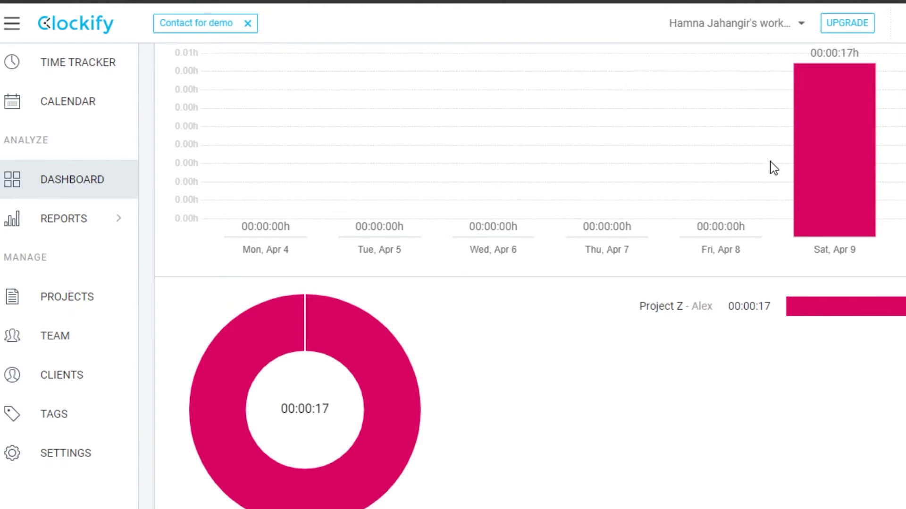
scroll(866, 172, down, 3)
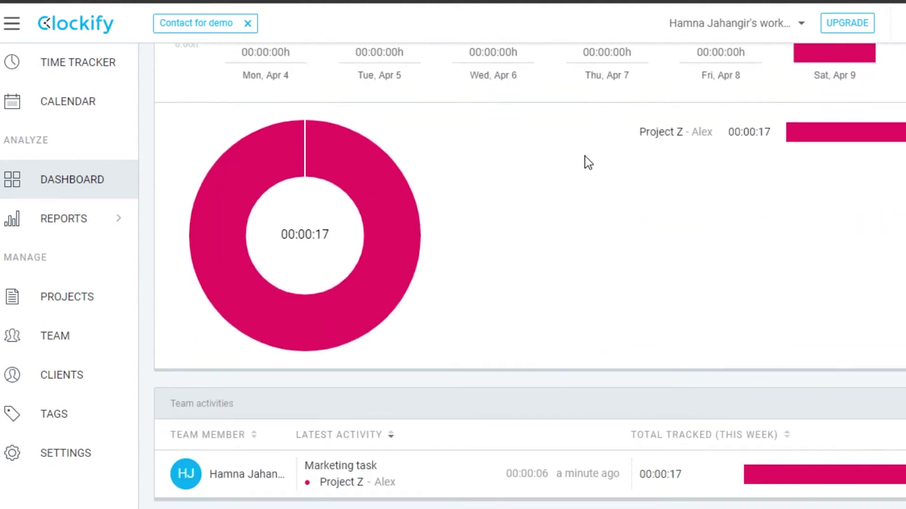
scroll(530, 272, down, 1)
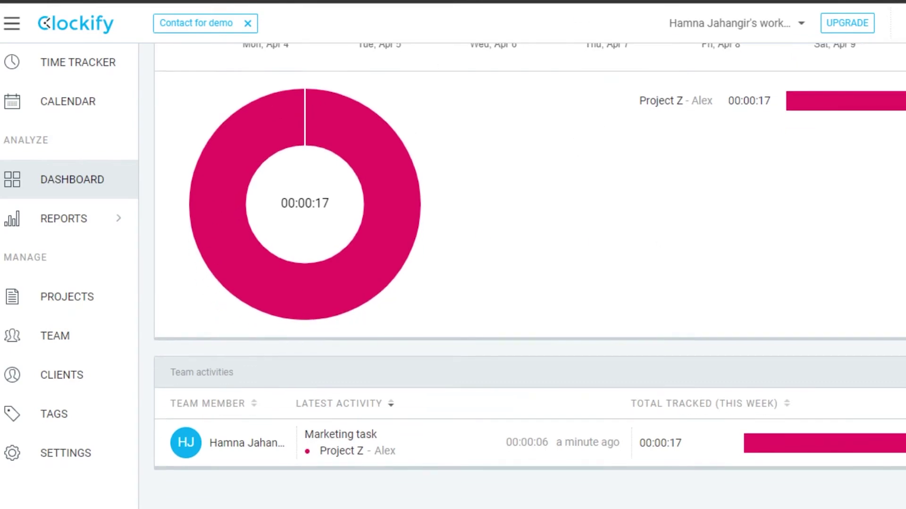
scroll(556, 181, up, 5)
scroll(556, 181, down, 5)
Open the Summary report and review Project Z's 00:00:17 in the chart and table
click(119, 221)
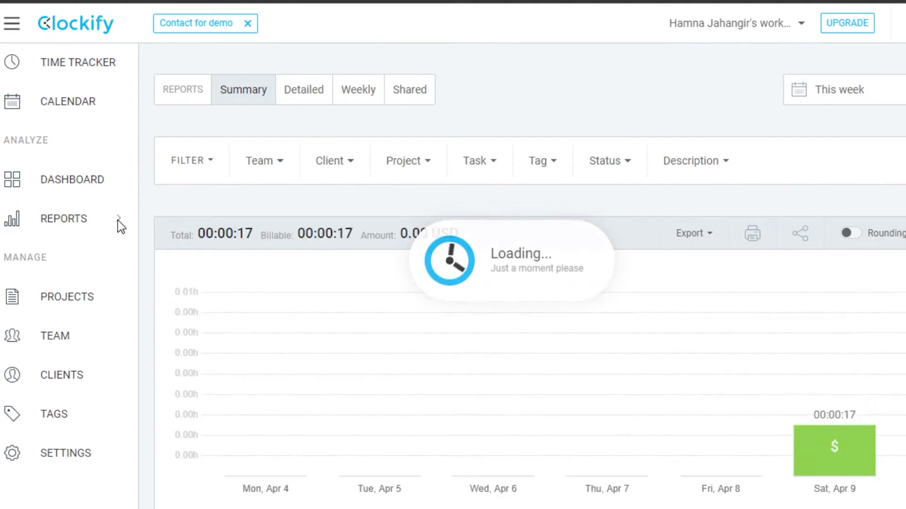
scroll(528, 283, down, 6)
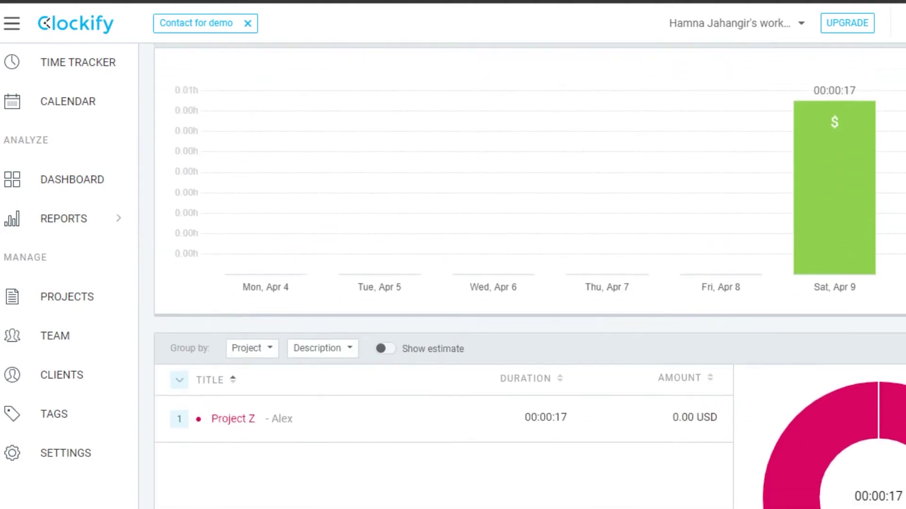
scroll(529, 283, up, 5)
scroll(529, 283, down, 7)
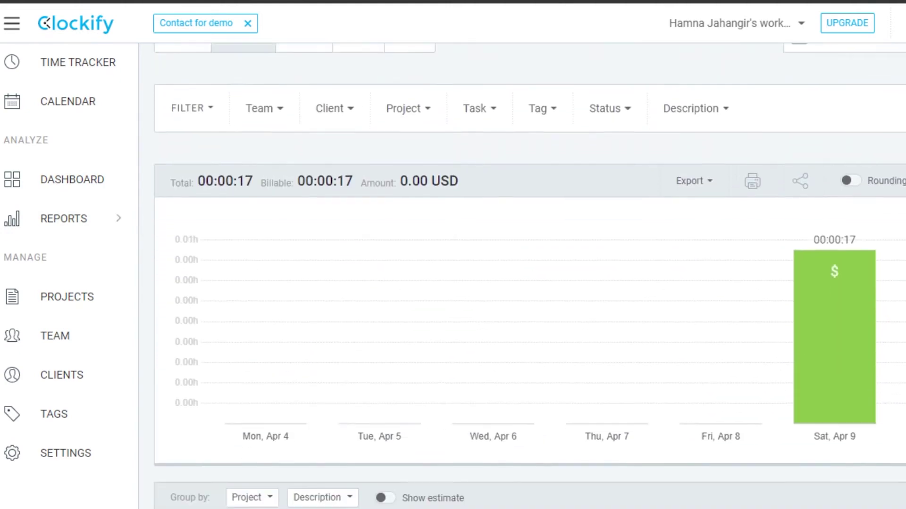
scroll(529, 283, up, 7)
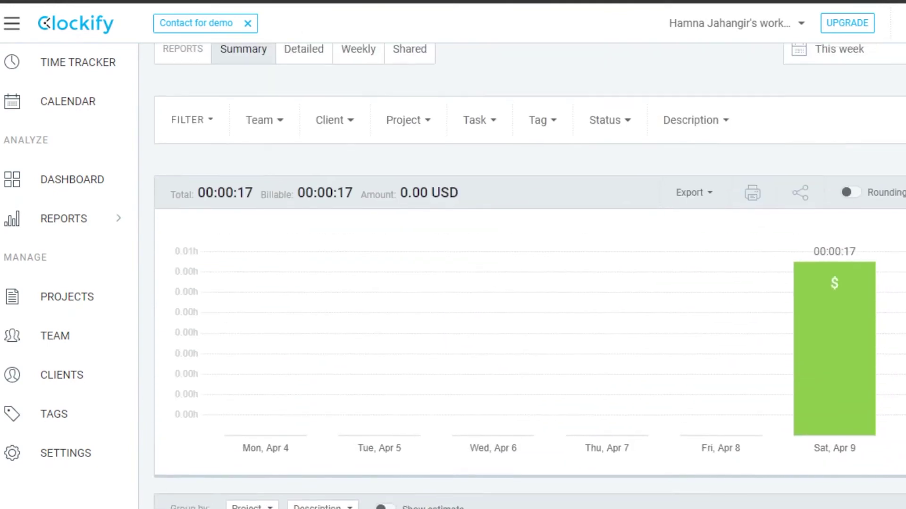
scroll(529, 283, down, 1)
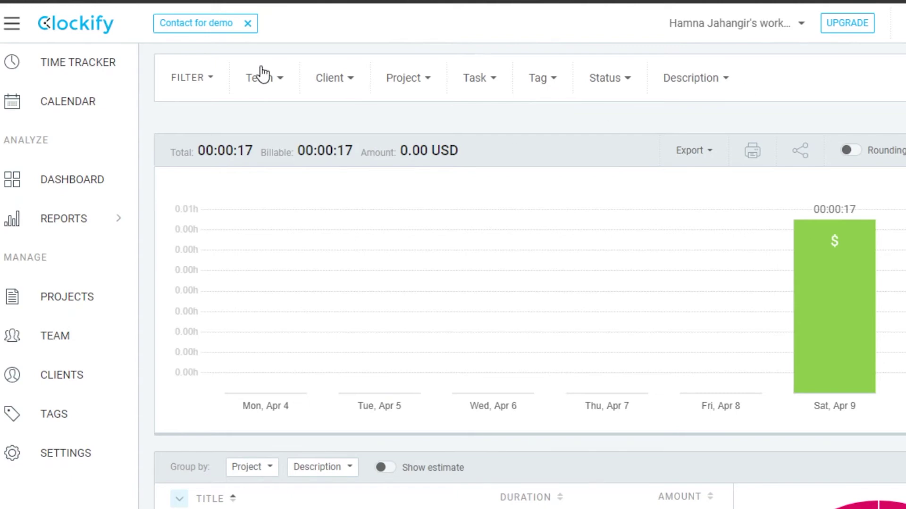
Filter the Summary report to client Alex and all tasks, then apply
click(337, 85)
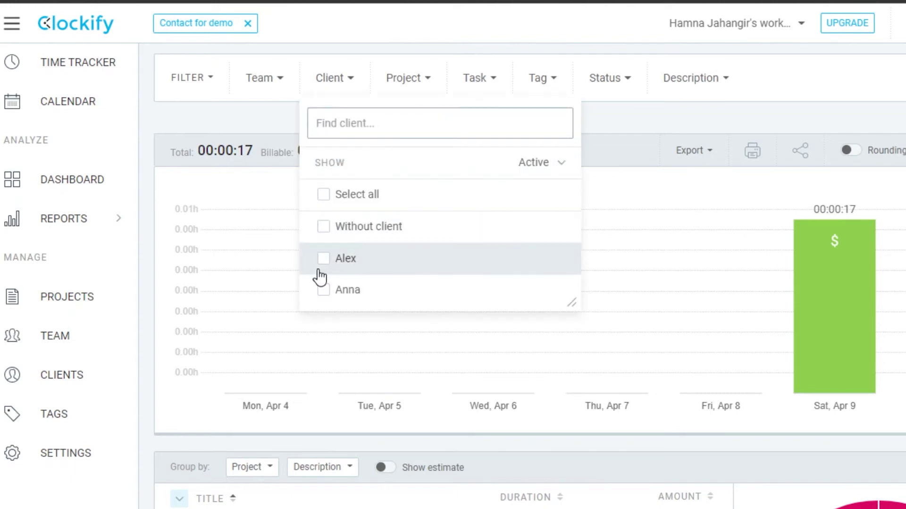
click(324, 259)
click(490, 85)
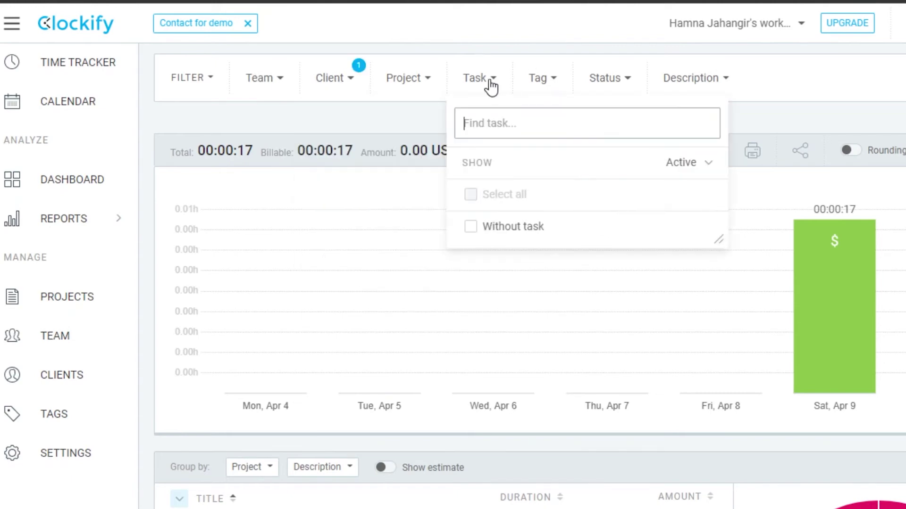
click(470, 203)
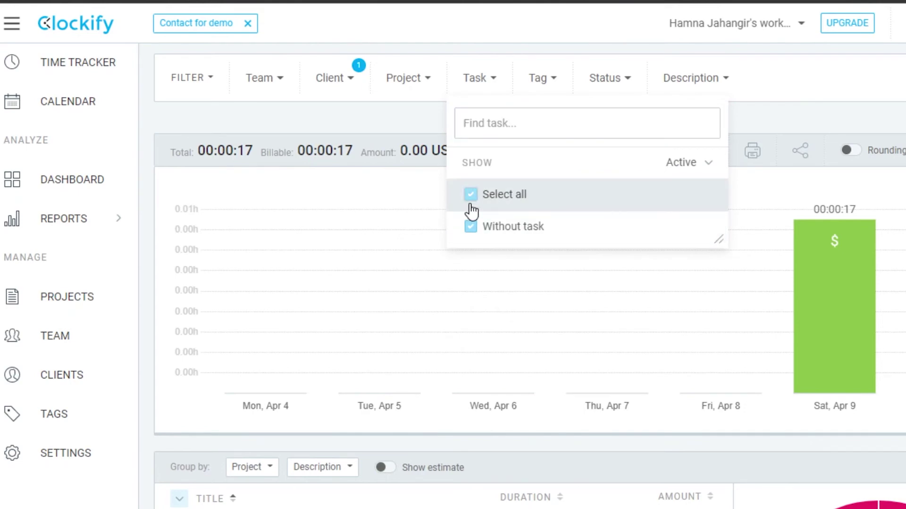
click(841, 269)
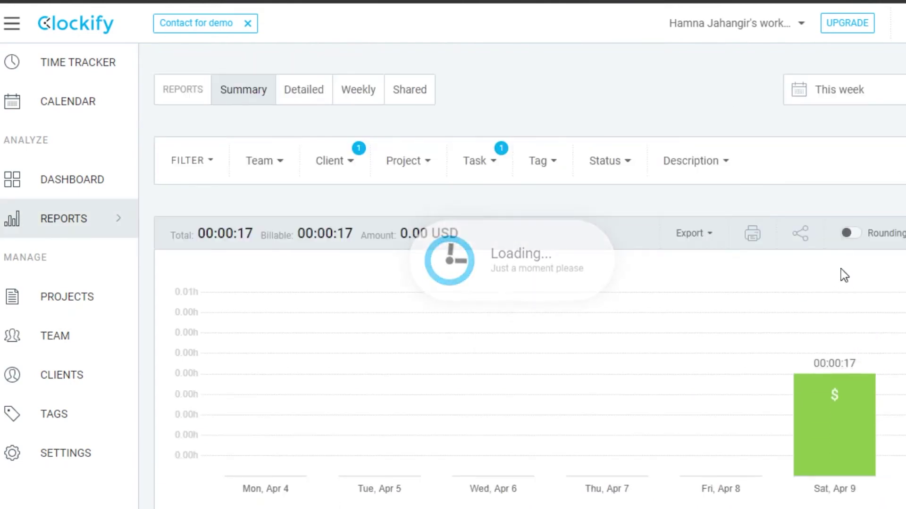
scroll(840, 271, down, 3)
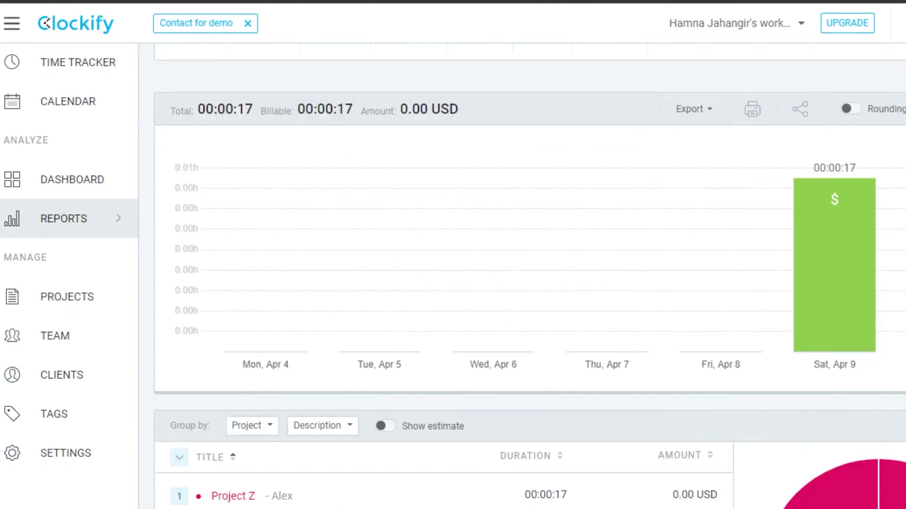
scroll(529, 292, down, 5)
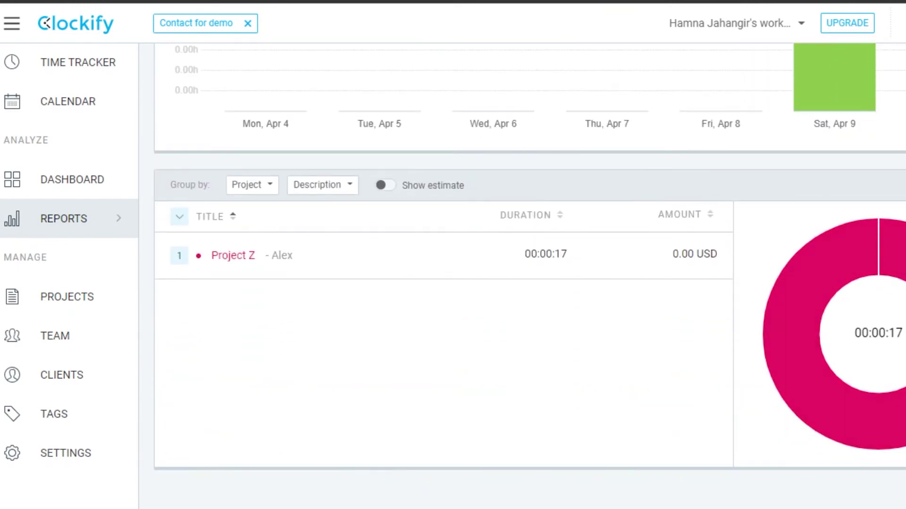
scroll(773, 405, up, 7)
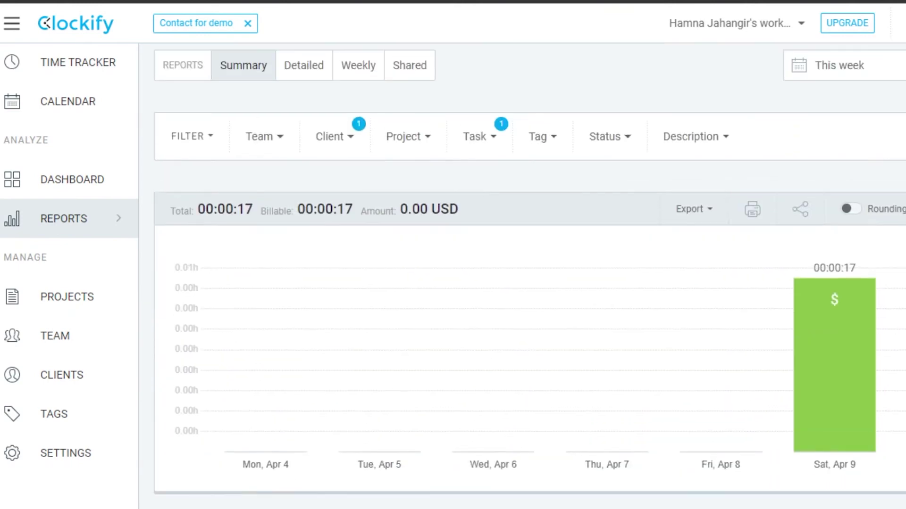
Create Project F in purple with a client, then open the Project x details page
click(40, 316)
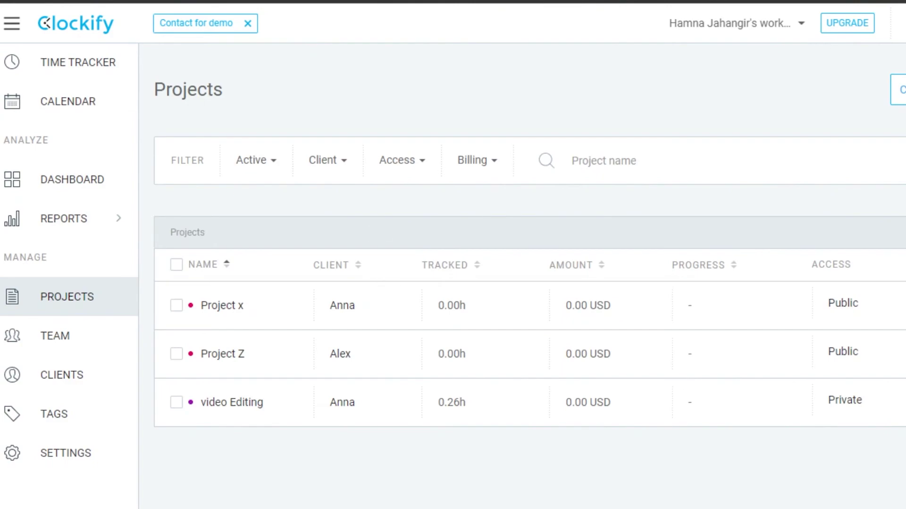
click(899, 90)
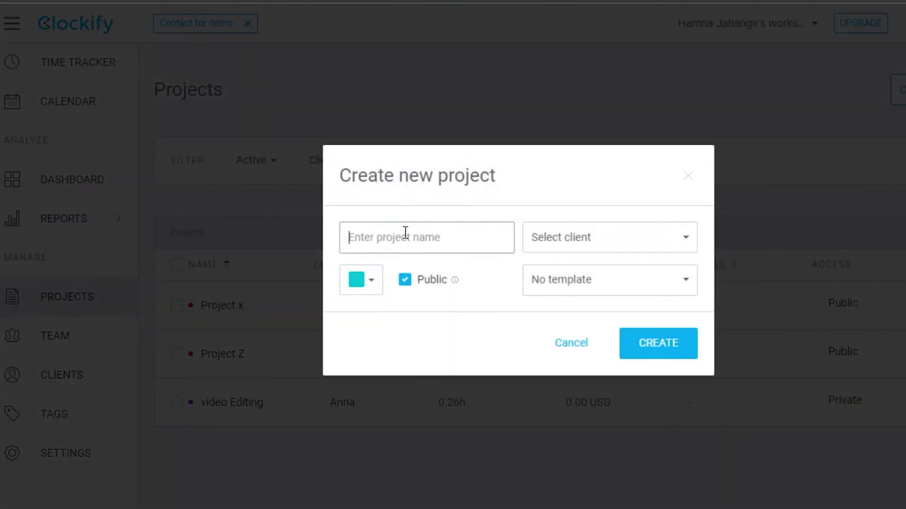
text(Project F)
click(361, 279)
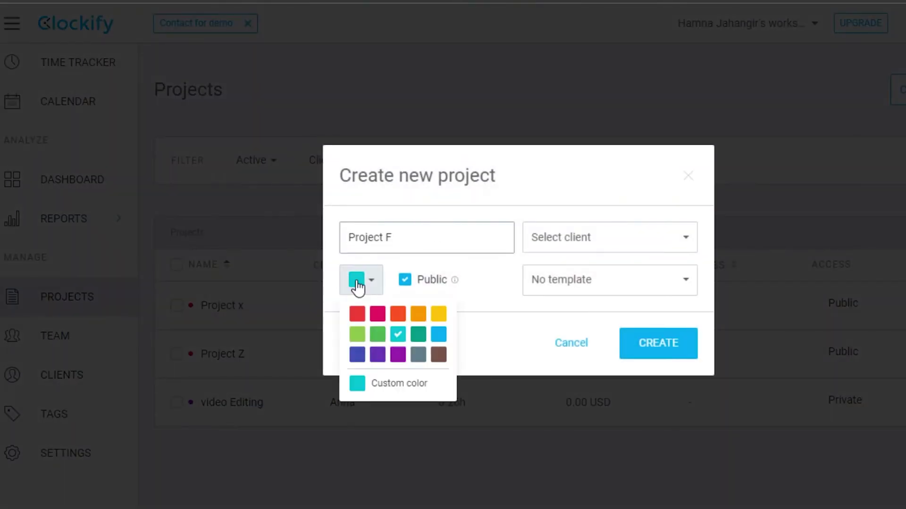
click(399, 352)
click(608, 241)
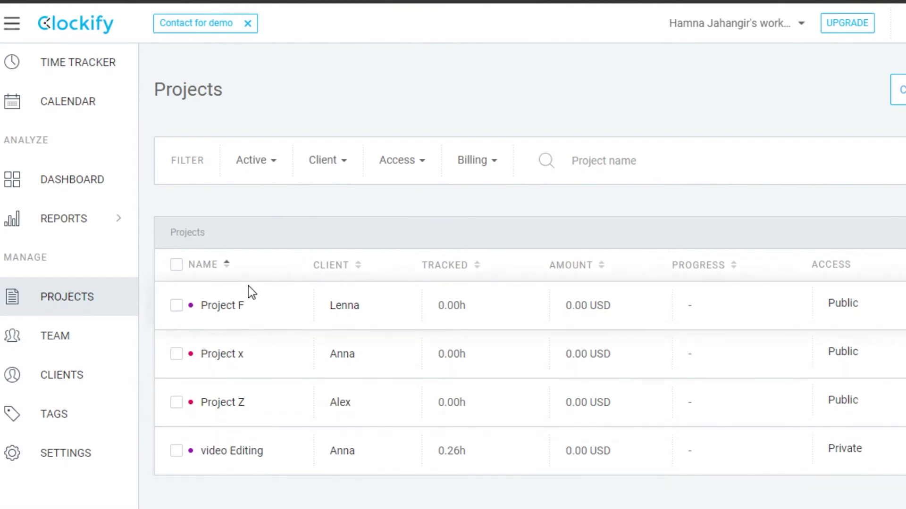
click(247, 352)
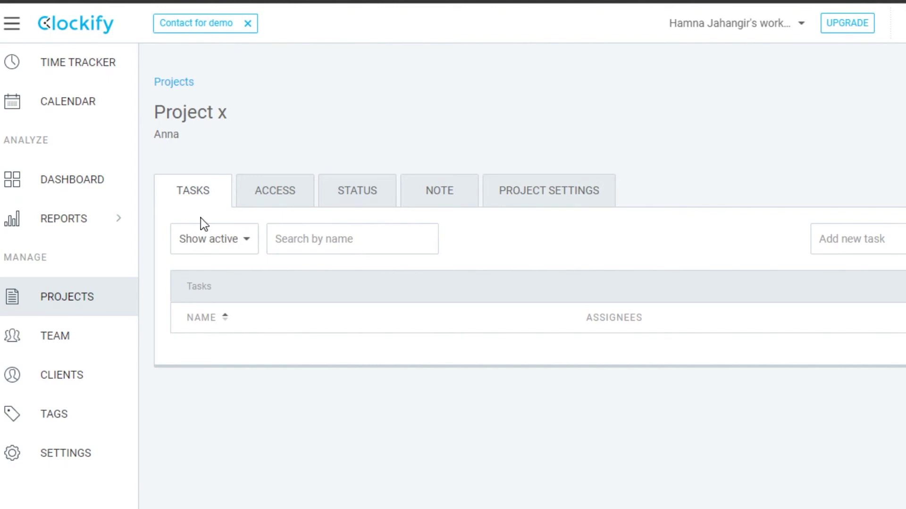
Show Project x's Note tab with its empty note box
click(443, 181)
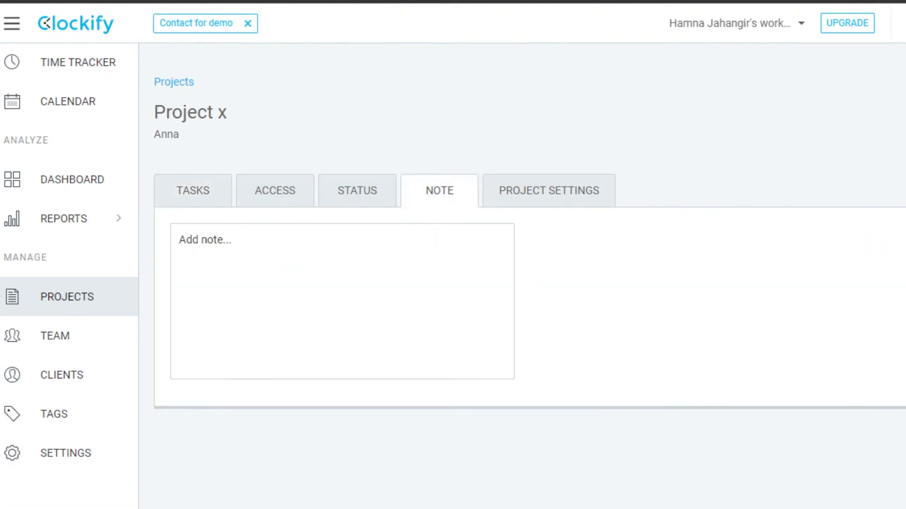
scroll(519, 283, down, 2)
scroll(518, 284, up, 2)
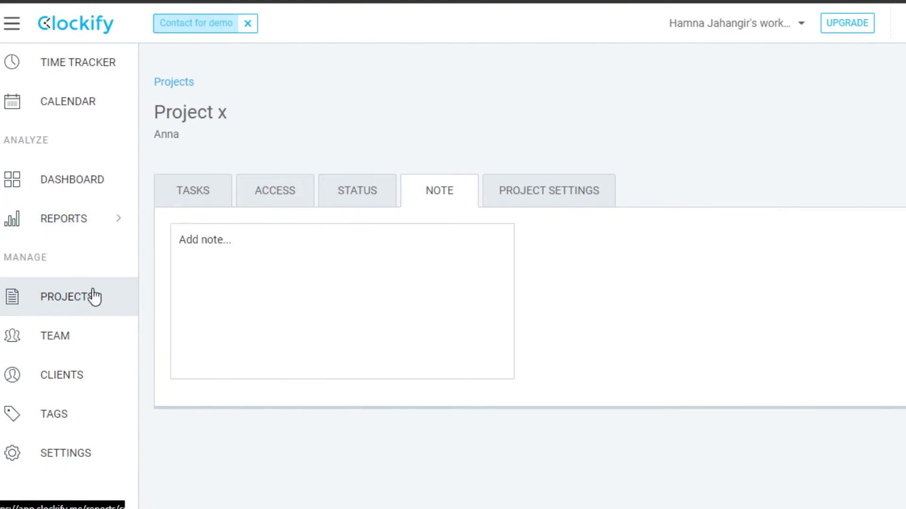
Invite a new team member by pasting their e-mail address and passing reCAPTCHA
click(99, 343)
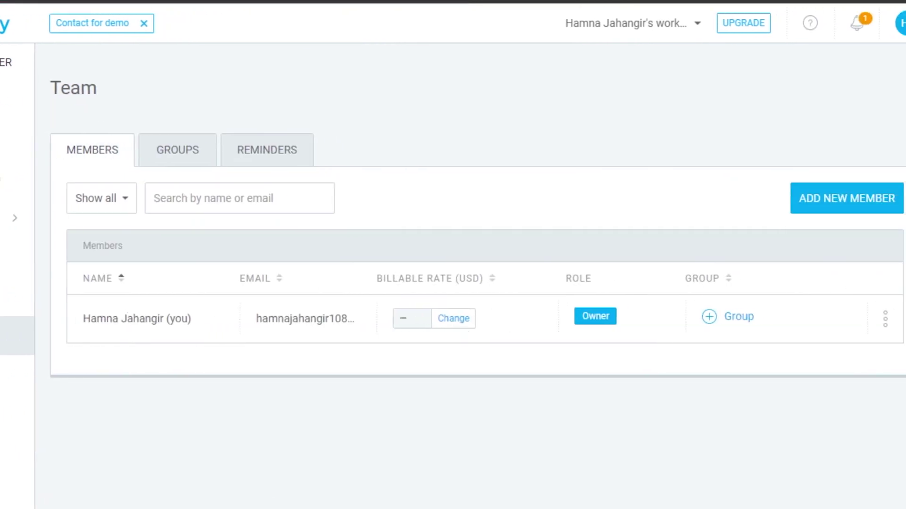
scroll(844, 156, down, 1)
click(843, 154)
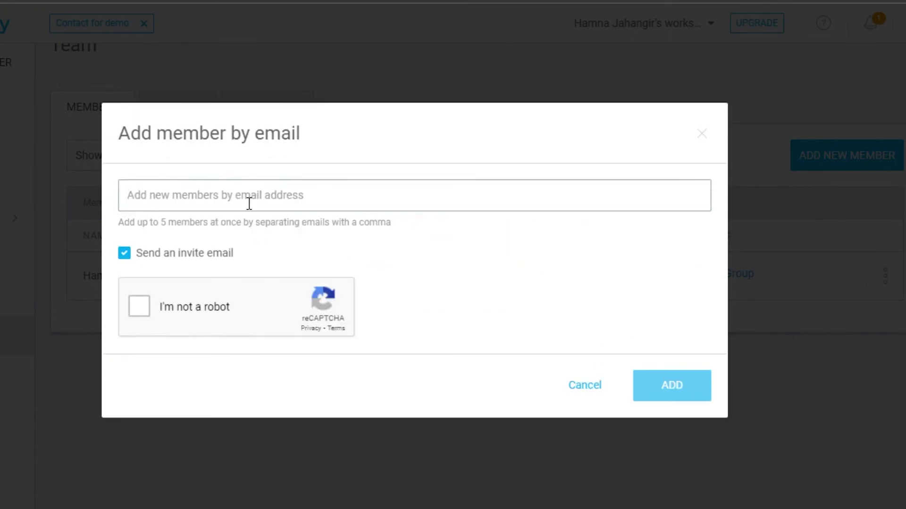
click(139, 314)
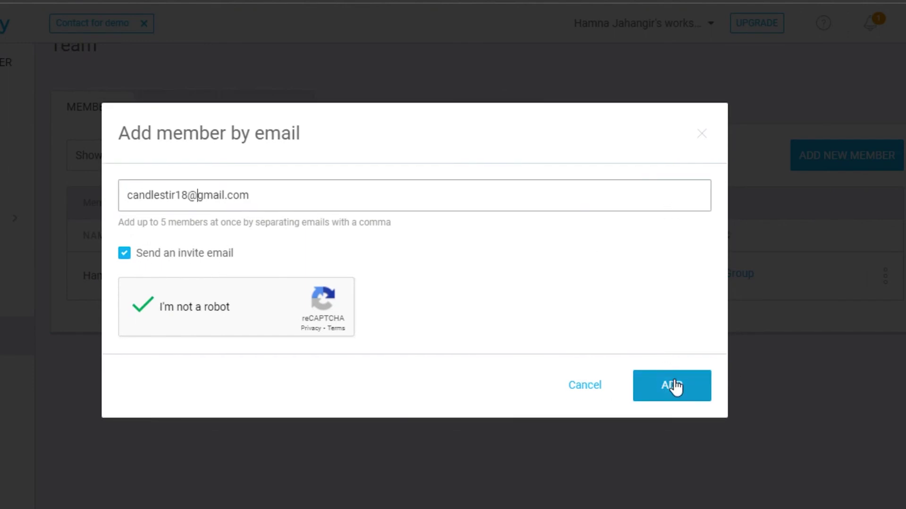
click(675, 385)
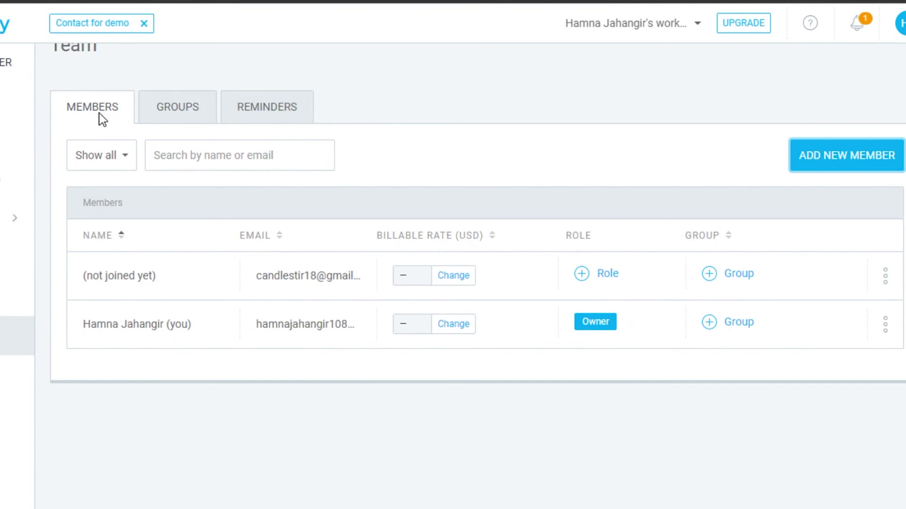
Check the Groups and Reminders tabs, then bring up the Clients list
click(187, 116)
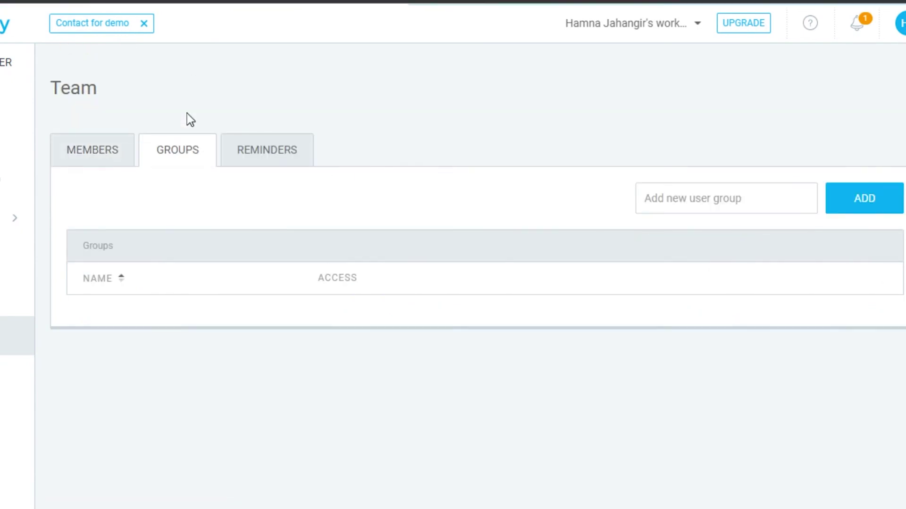
click(266, 152)
click(10, 382)
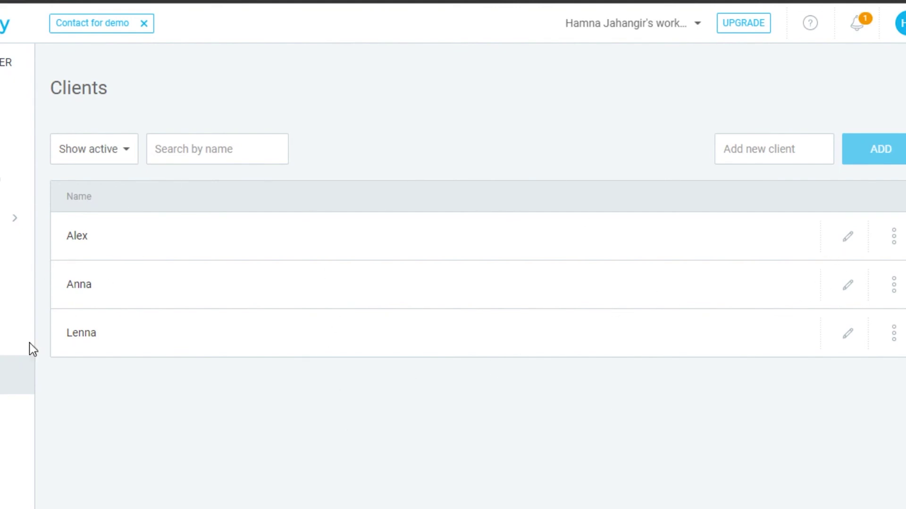
Add a new tag named PC to the workspace's tag list
click(20, 414)
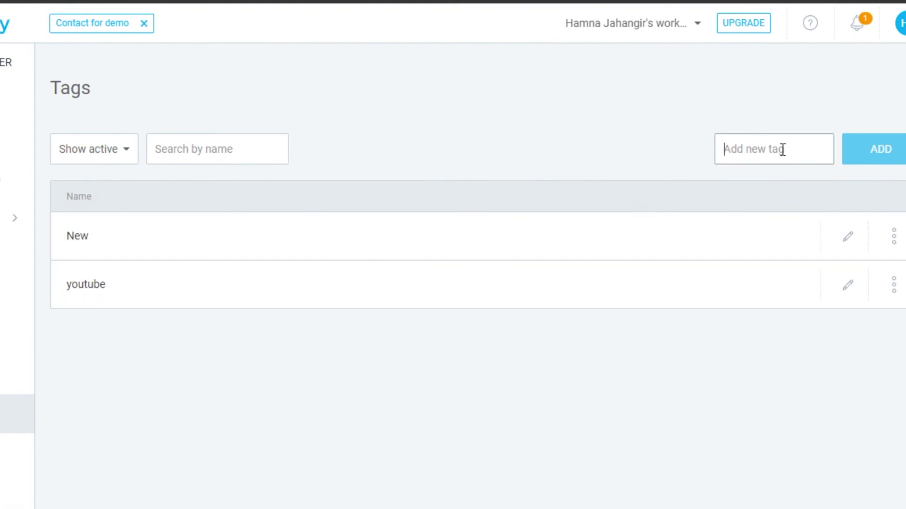
text(PC)
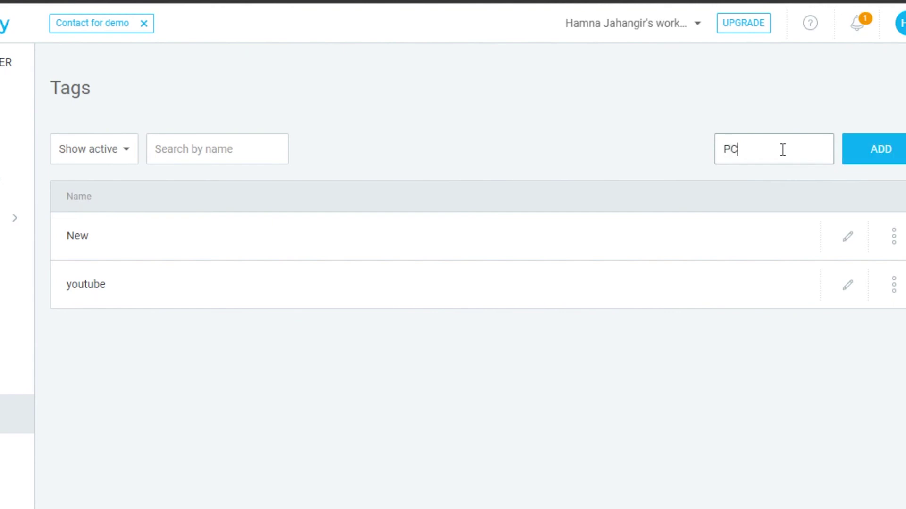
key(Return)
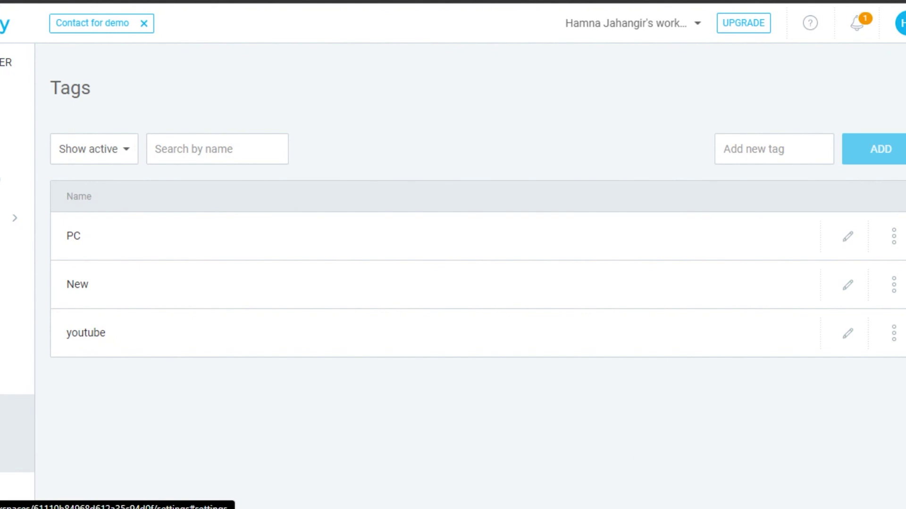
click(15, 453)
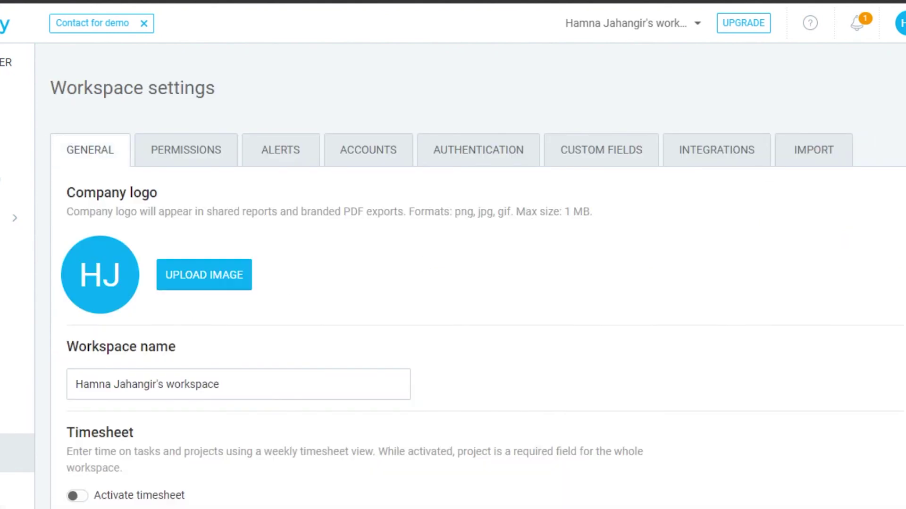
Look over the workspace settings and the Import tab options
scroll(411, 115, down, 2)
scroll(411, 115, up, 2)
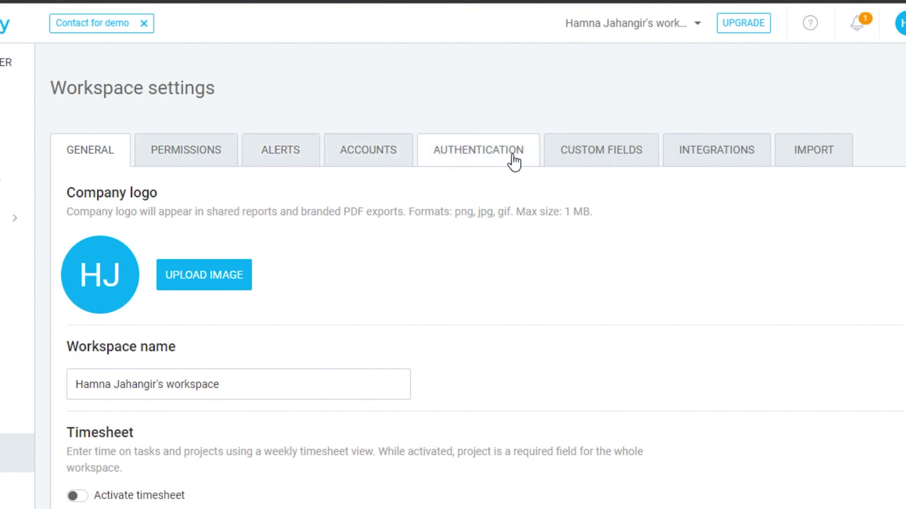
click(801, 152)
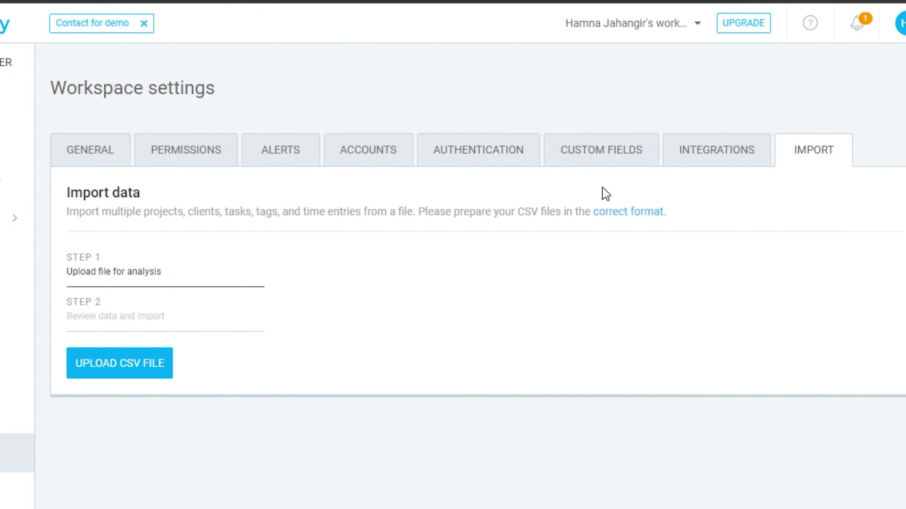
Browse the integrations, expand the Jira plug-in details, and return to the Time Tracker
click(712, 147)
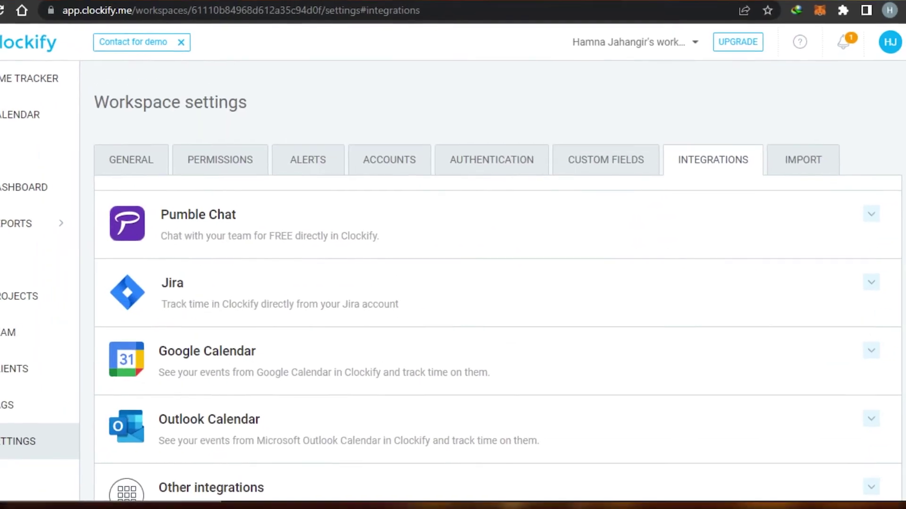
scroll(827, 185, down, 3)
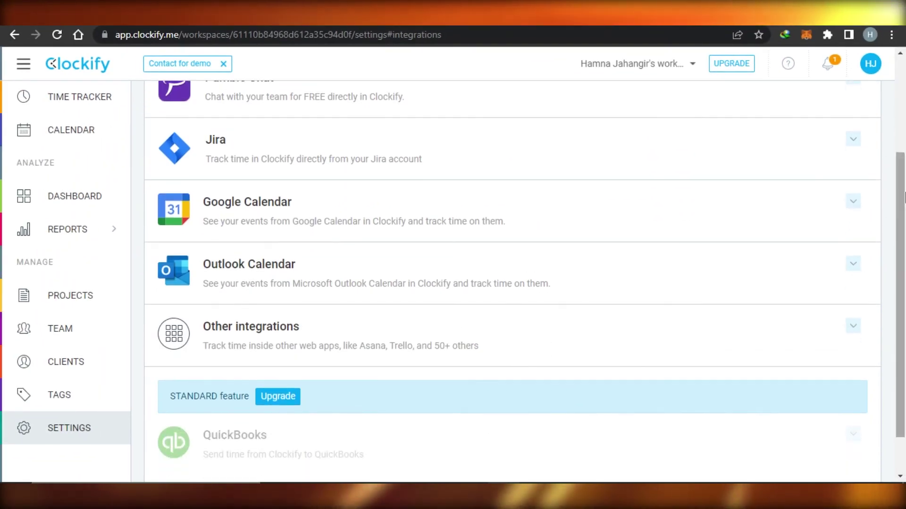
scroll(905, 134, up, 2)
scroll(904, 135, down, 1)
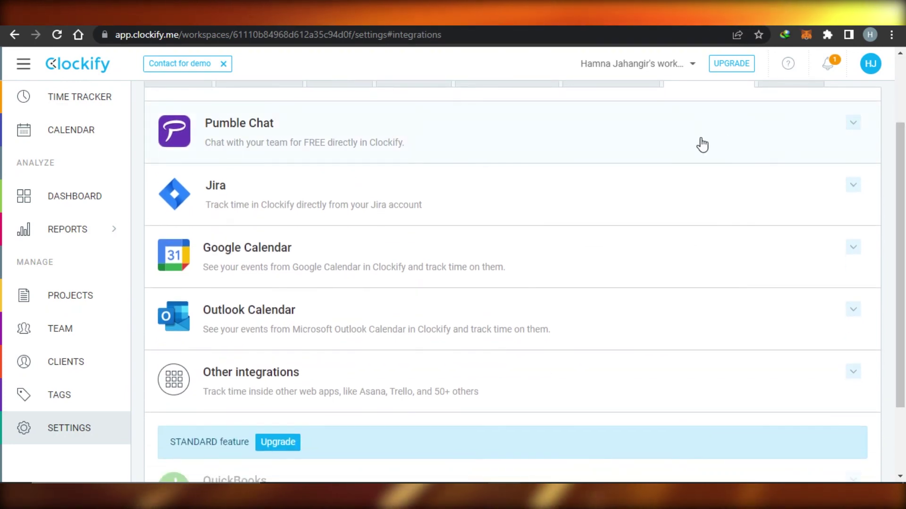
click(441, 177)
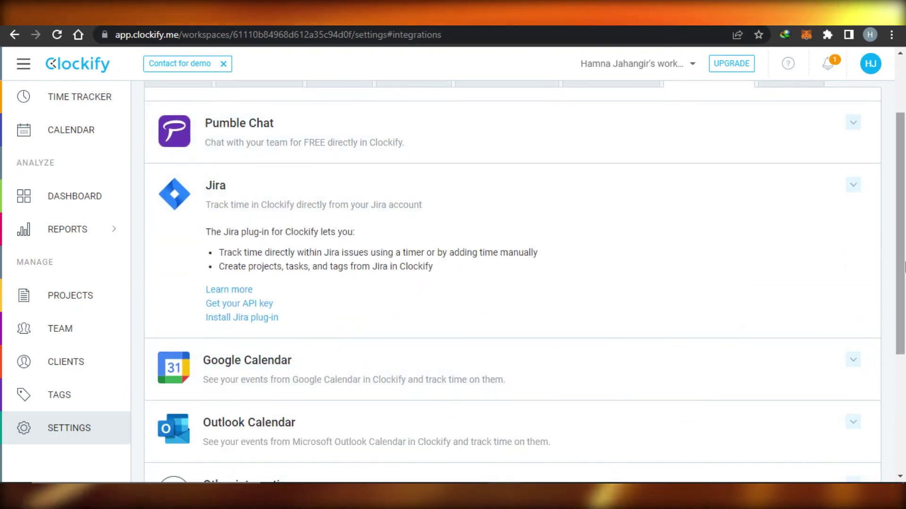
scroll(904, 127, up, 2)
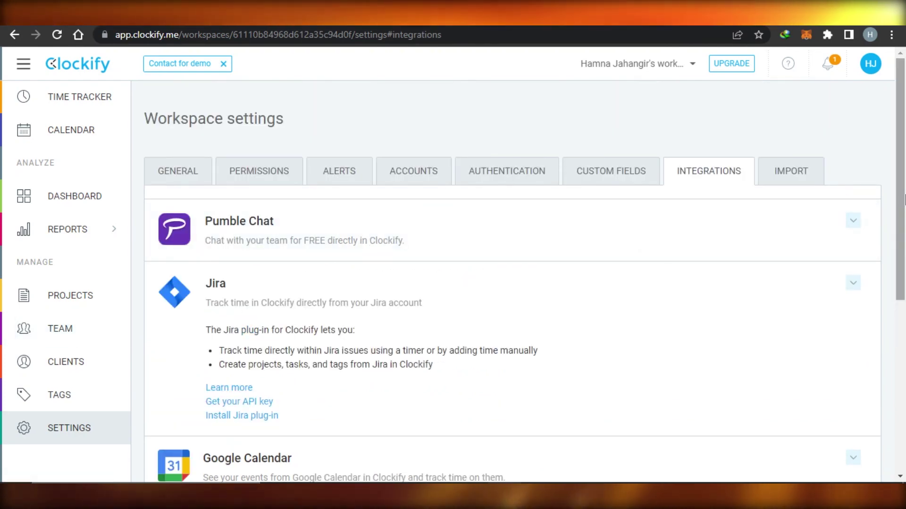
click(53, 97)
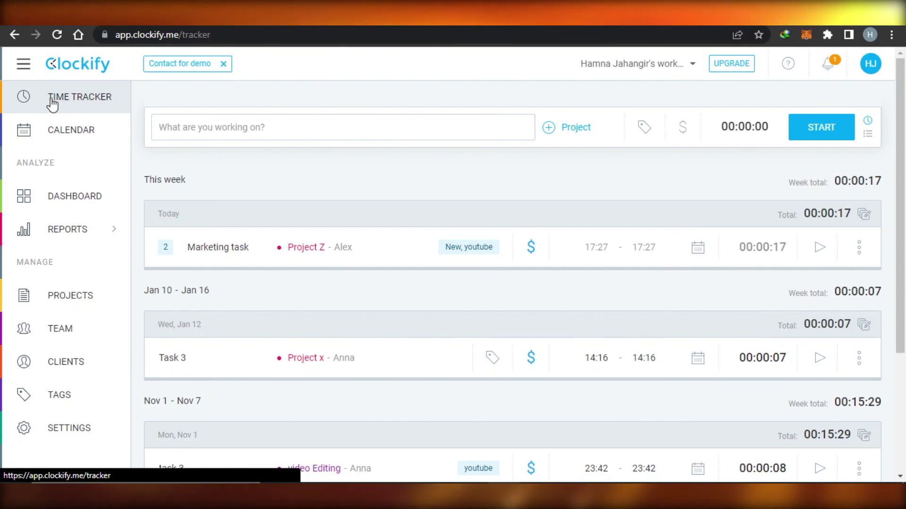
click(32, 64)
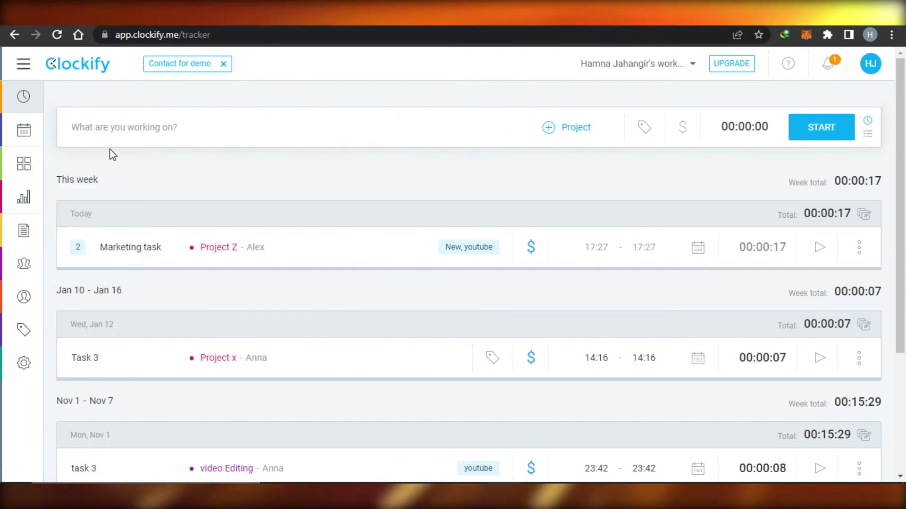
mouse_move(901, 86)
mouse_down()
mouse_move(901, 207)
mouse_move(903, 86)
mouse_up()
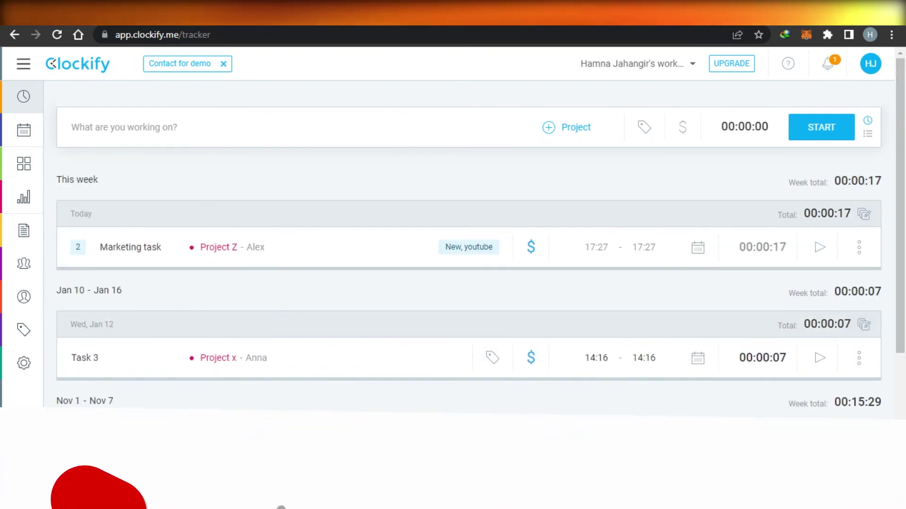
click(23, 70)
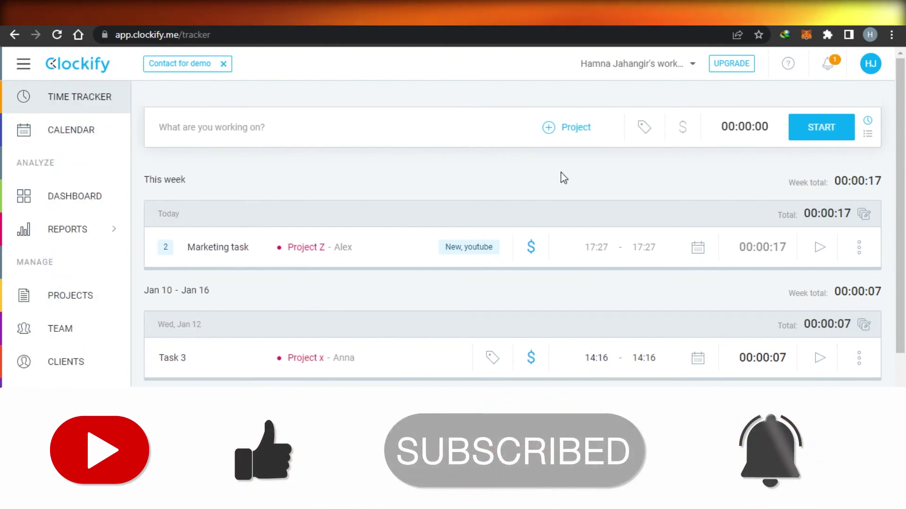
scroll(886, 118, down, 3)
scroll(901, 104, up, 3)
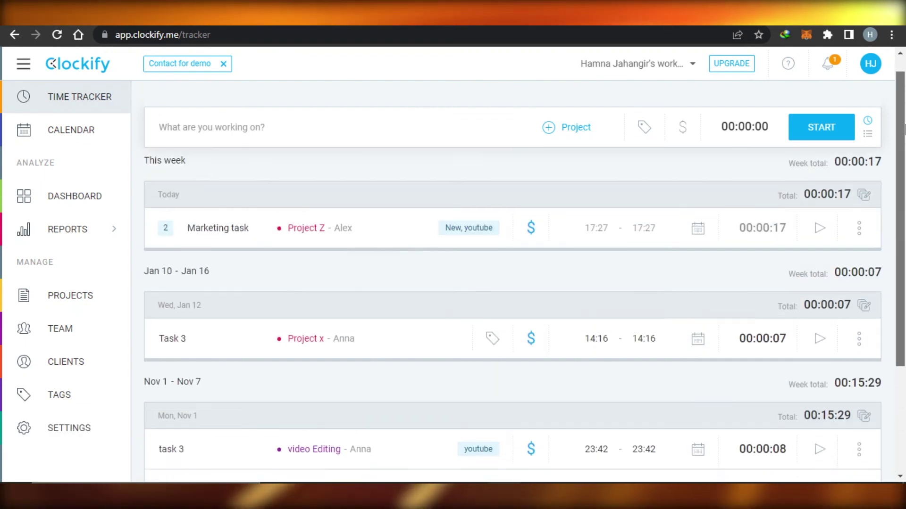